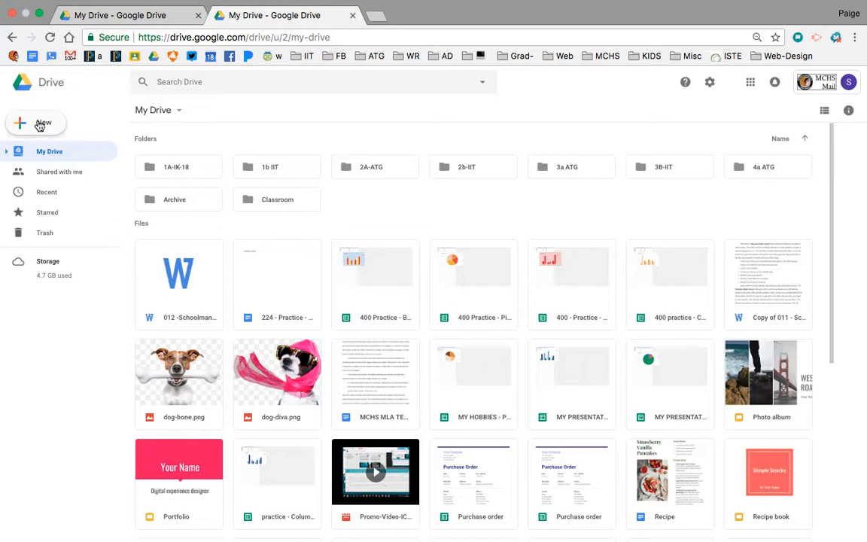
# Create a new blank Google Sheets spreadsheet from Drive and name it Practice Sheet.
pyautogui.click(40, 125)
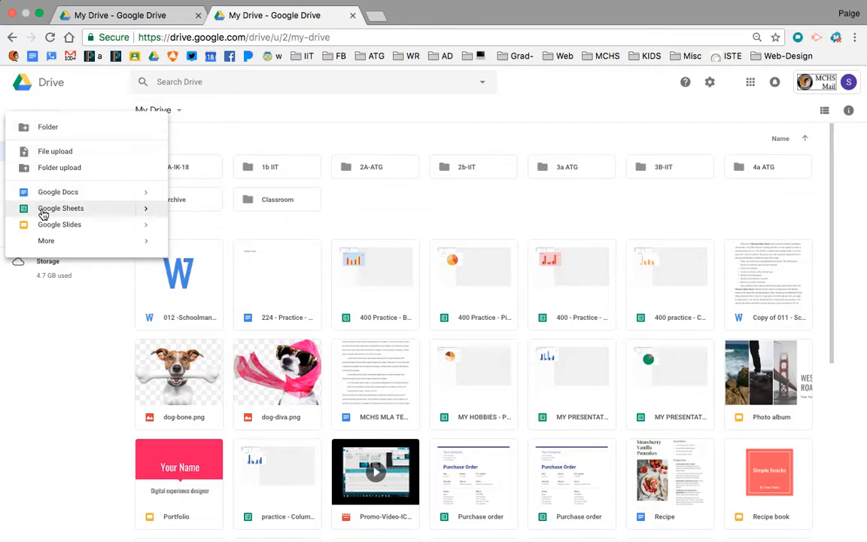
pyautogui.click(43, 214)
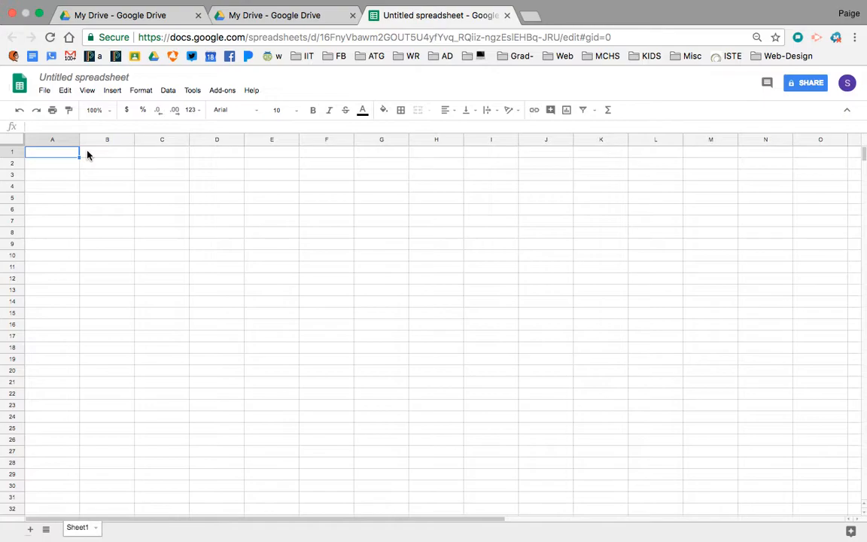
pyautogui.click(110, 78)
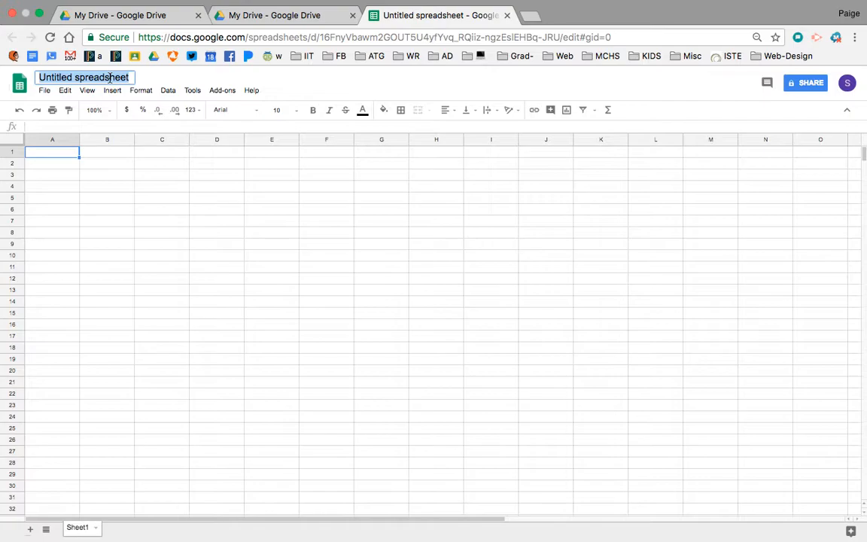
pyautogui.write('Pra')
pyautogui.press('BackSpace')
pyautogui.press('BackSpace')
pyautogui.write('ractice Sheet')
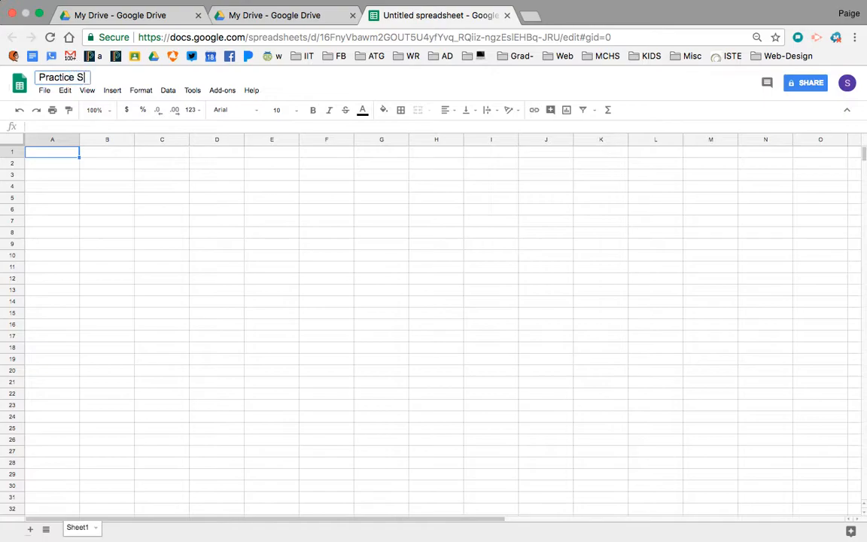
pyautogui.press('Return')
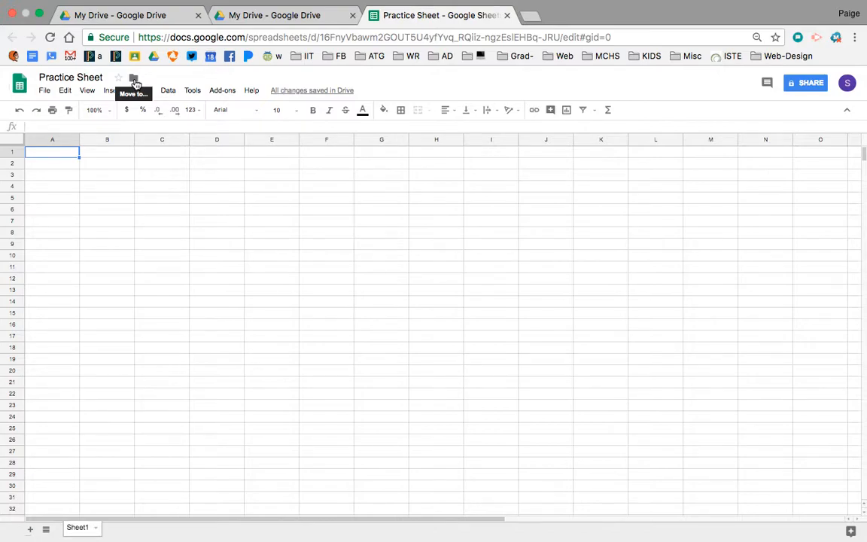
# Move the spreadsheet into a new folder named 60 Spreadsheet inside the 1b IIT folder.
pyautogui.click(134, 80)
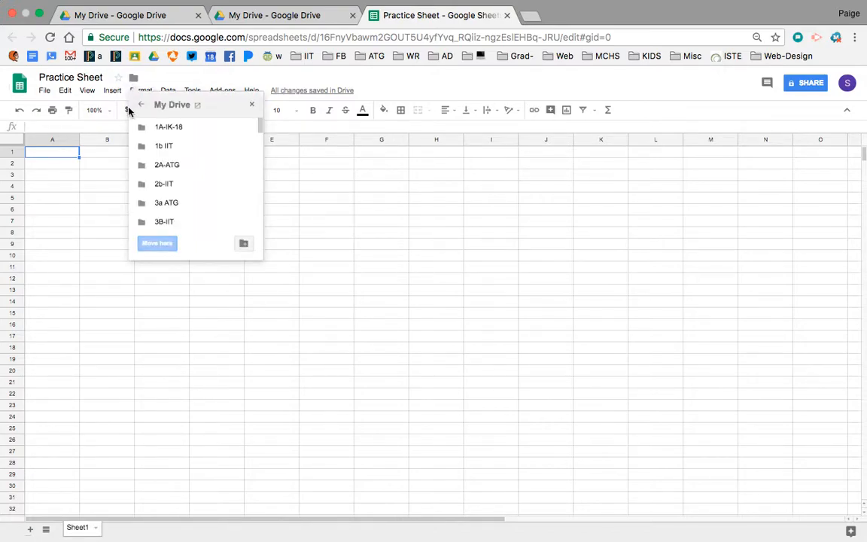
pyautogui.click(159, 146)
pyautogui.click(240, 148)
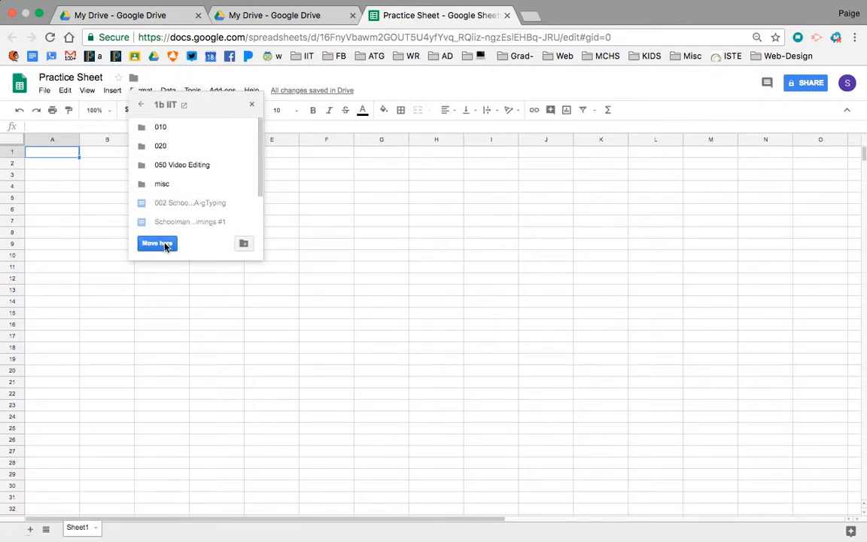
pyautogui.click(243, 244)
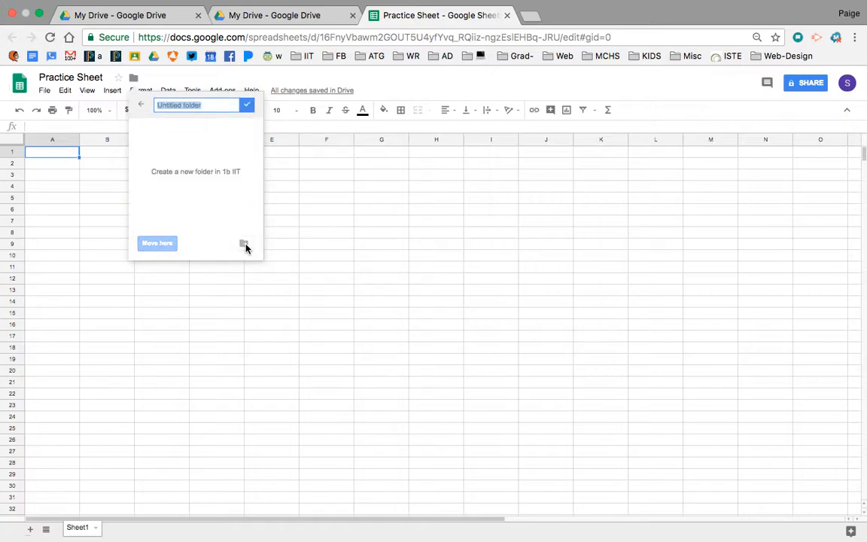
pyautogui.write('60 Spreadsheet')
pyautogui.click(248, 106)
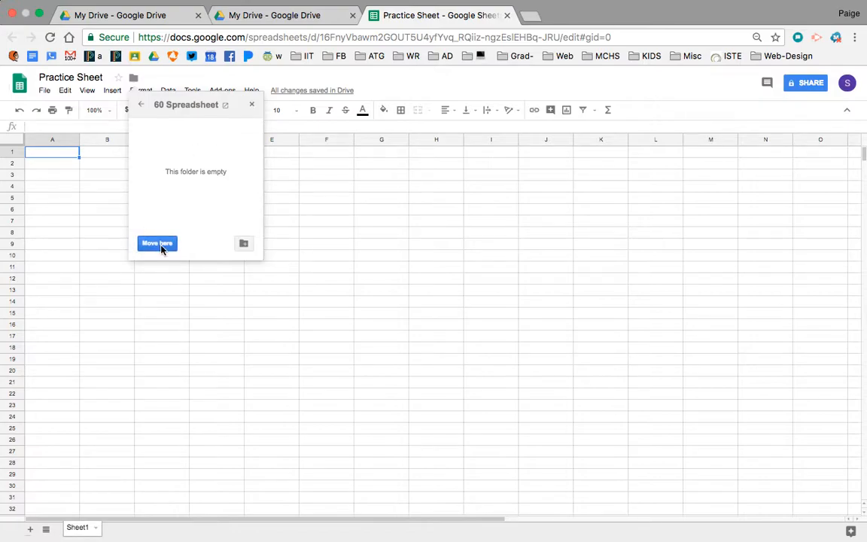
pyautogui.click(161, 247)
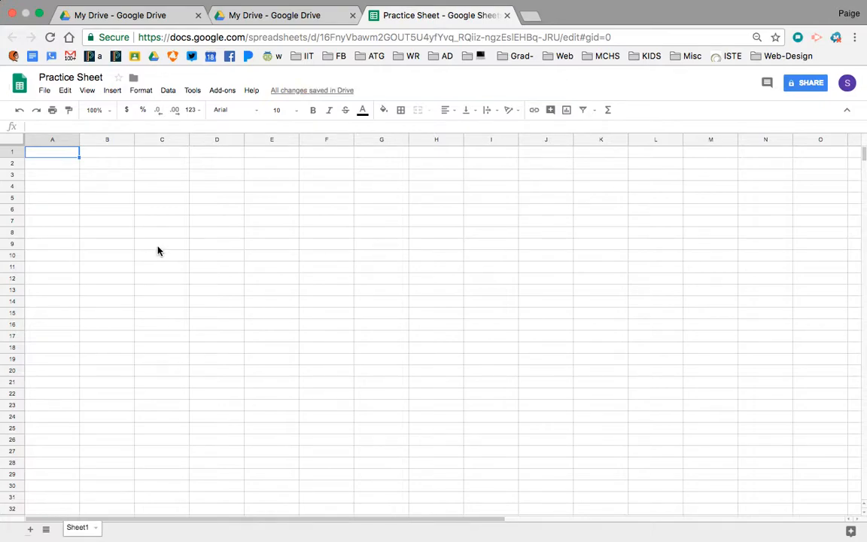
pyautogui.moveTo(62, 155); pyautogui.dragTo(61, 353)
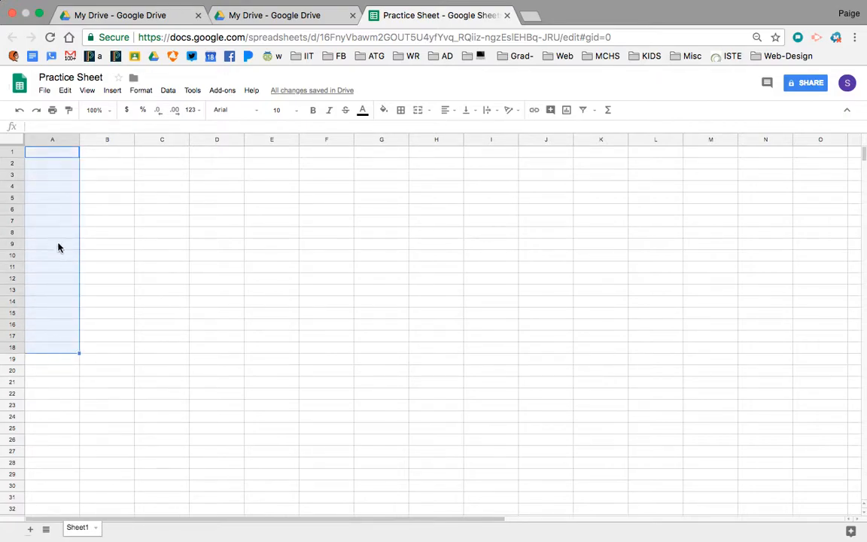
pyautogui.click(106, 149)
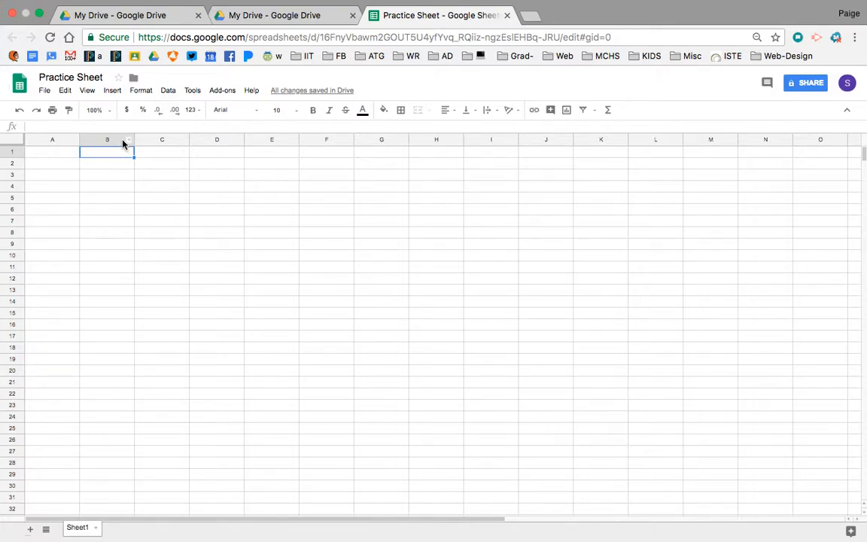
pyautogui.click(121, 142)
pyautogui.click(162, 142)
pyautogui.click(213, 137)
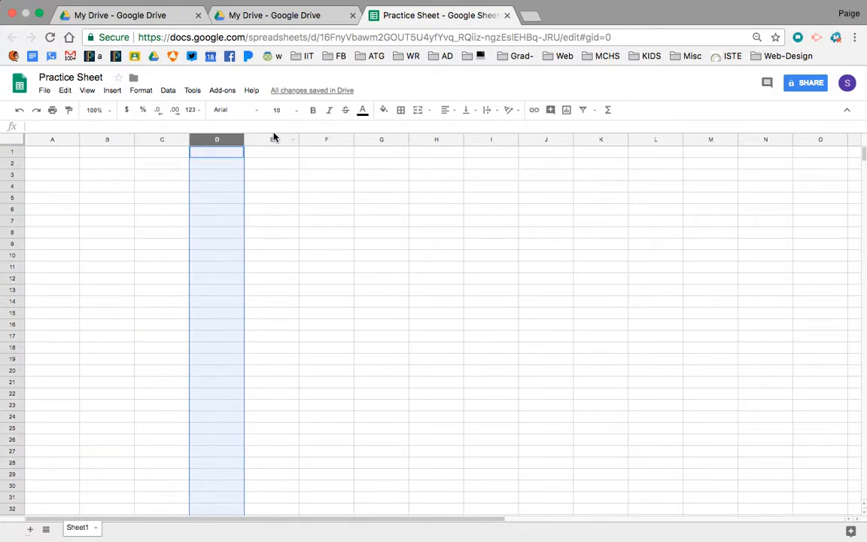
pyautogui.click(335, 143)
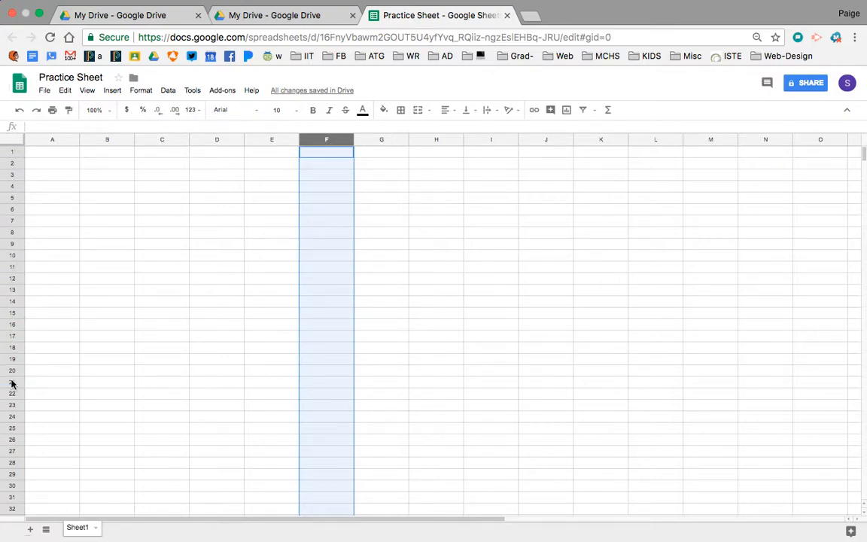
# Enter the title MCHS BOWLING LEAGUE in cell A1 through the formula bar.
pyautogui.click(55, 152)
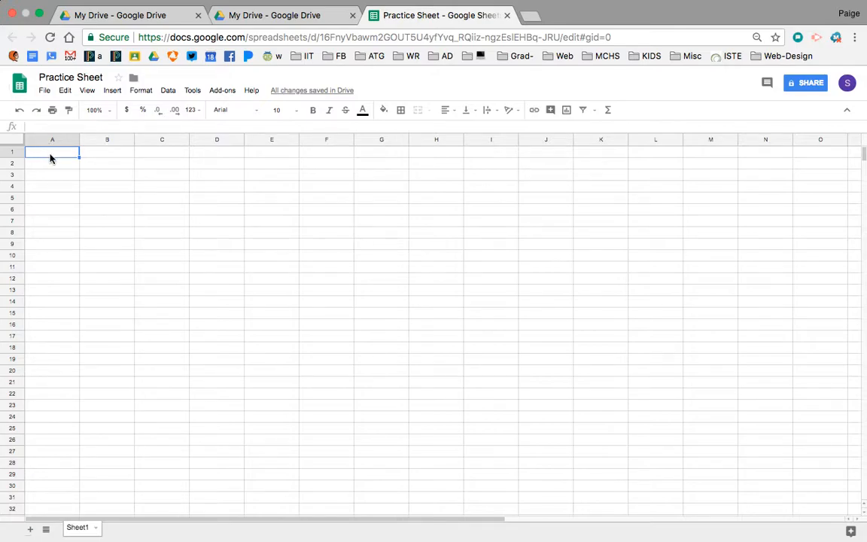
pyautogui.click(46, 126)
pyautogui.write('MCHS BOWLING LEAGUE')
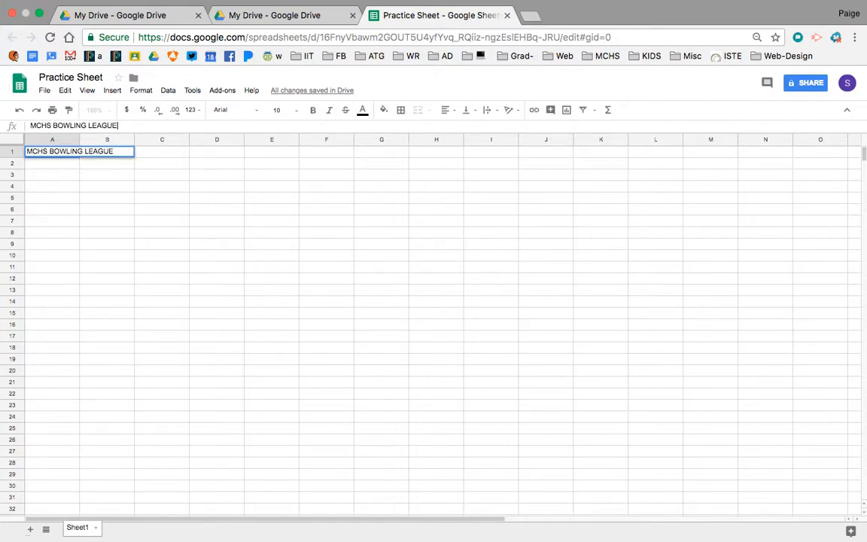
pyautogui.press('Return')
pyautogui.press('Up')
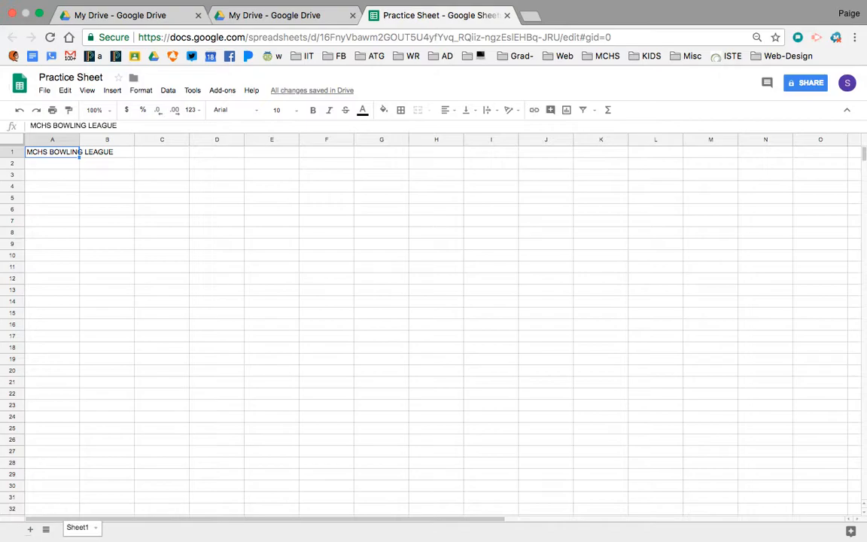
pyautogui.doubleClick(58, 126)
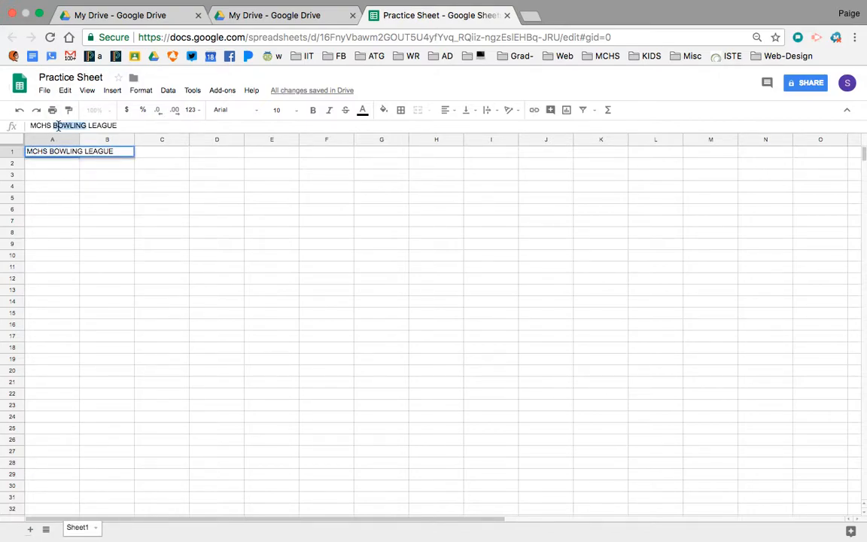
# Enter the four players' first names down column A from A2, and shift the list down one row to A3:A6.
pyautogui.click(62, 172)
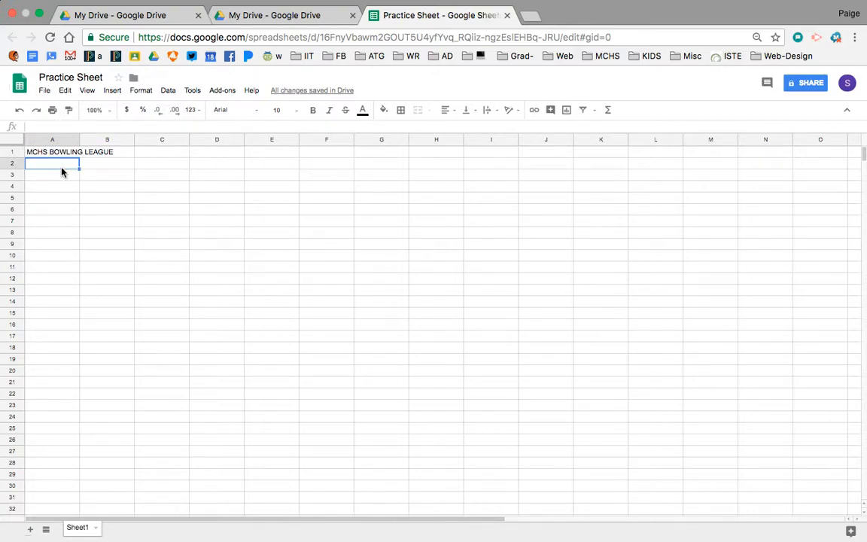
pyautogui.write('Jim')
pyautogui.press('Return')
pyautogui.write('John')
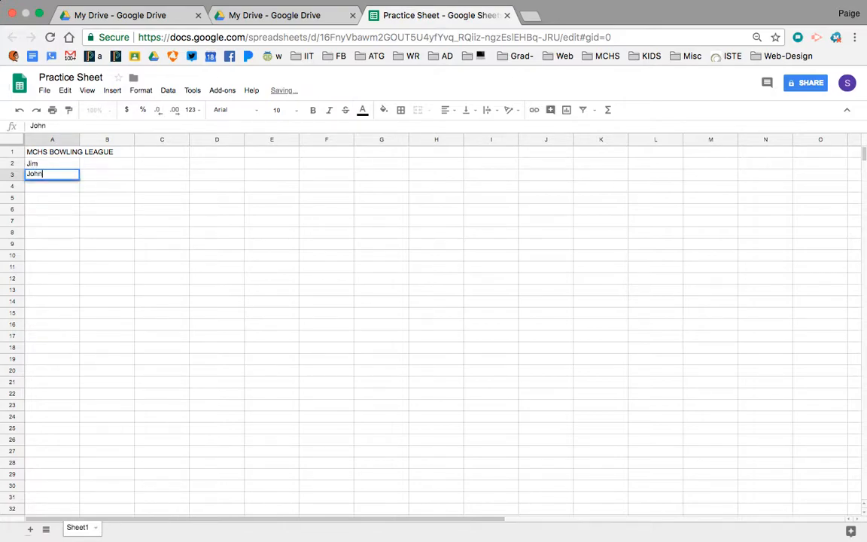
pyautogui.press('Return')
pyautogui.write('Jorge')
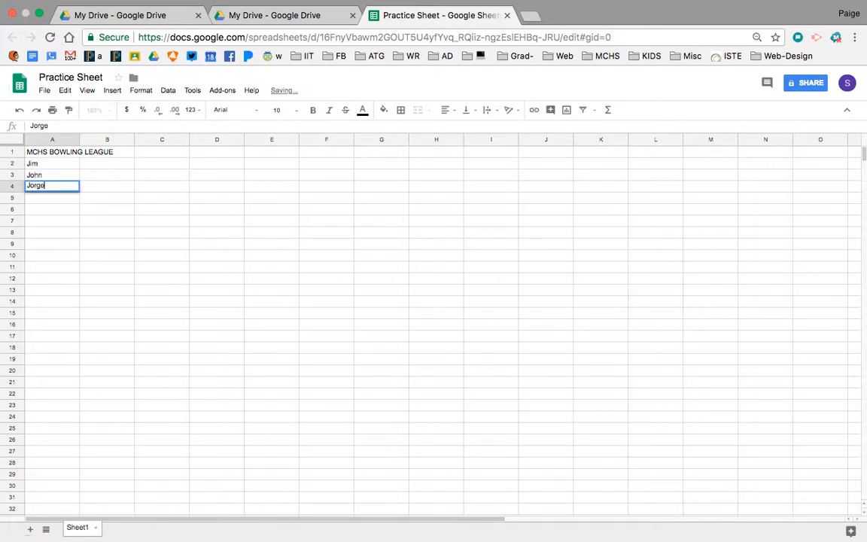
pyautogui.press('Return')
pyautogui.write('Jeff')
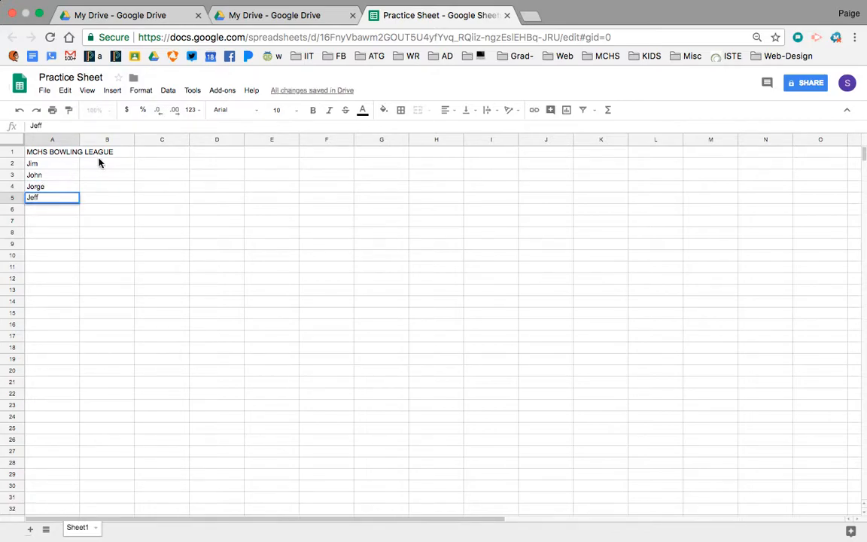
pyautogui.click(54, 164)
pyautogui.moveTo(58, 180); pyautogui.dragTo(60, 211)
# Enter the column headings Game 1, Game 2 and Game 3 in cells B2 to D2.
pyautogui.click(58, 165)
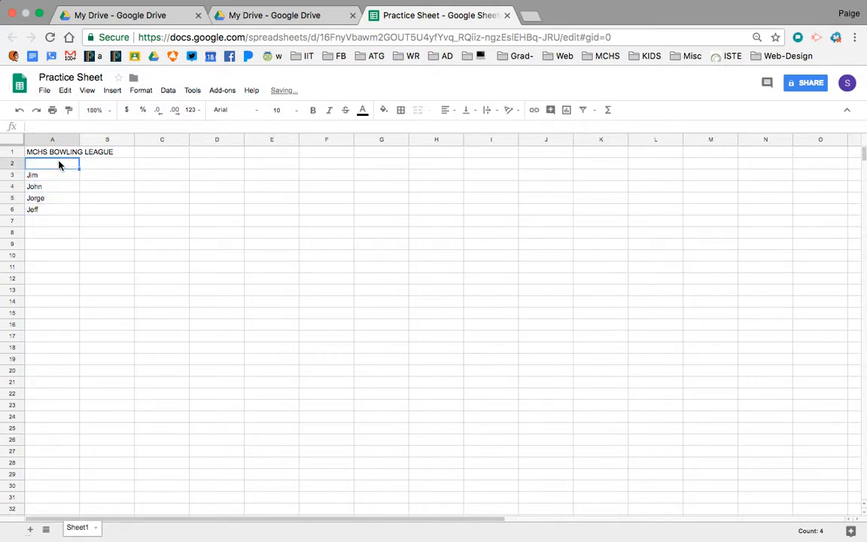
pyautogui.press('Right')
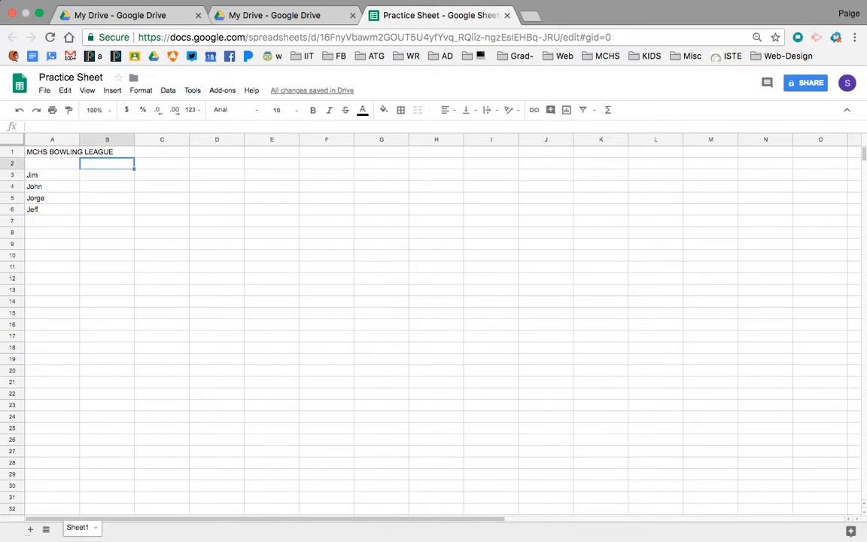
pyautogui.write('Game 1')
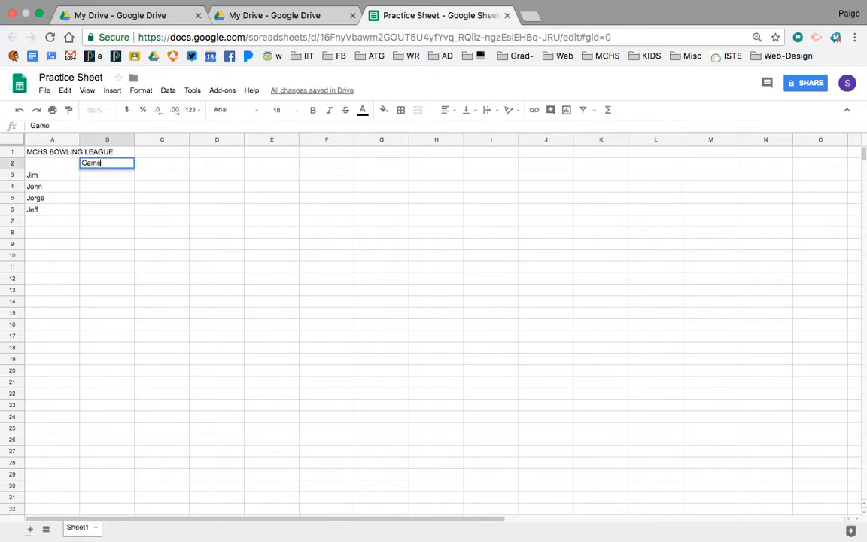
pyautogui.press('Tab')
pyautogui.write('Game 2')
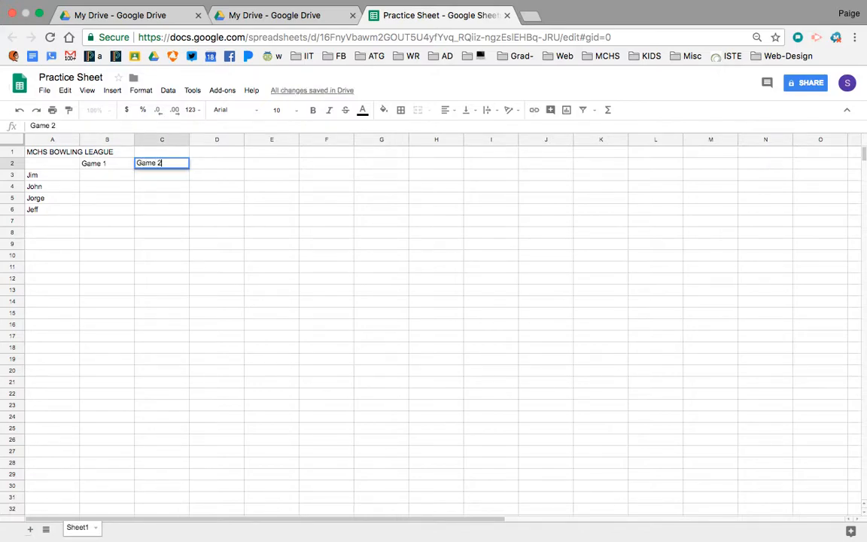
pyautogui.press('Tab')
pyautogui.write('Gae')
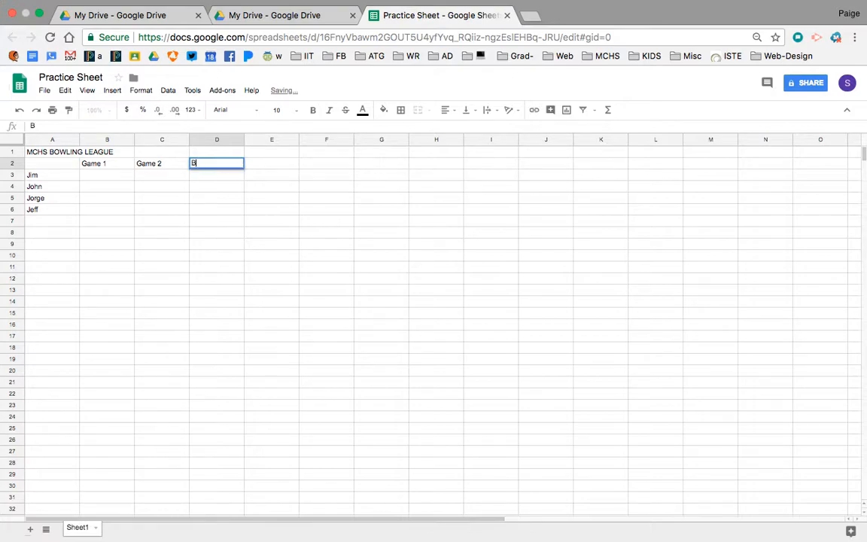
pyautogui.press('BackSpace')
pyautogui.write('me 2')
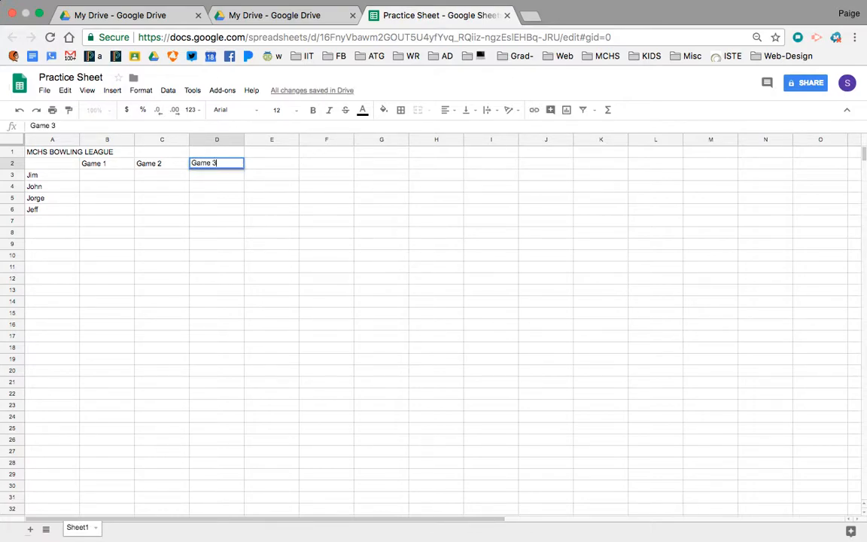
# Enter the first player's scores 225, 220 and 223 for the three games in cells B3 to D3.
pyautogui.click(90, 181)
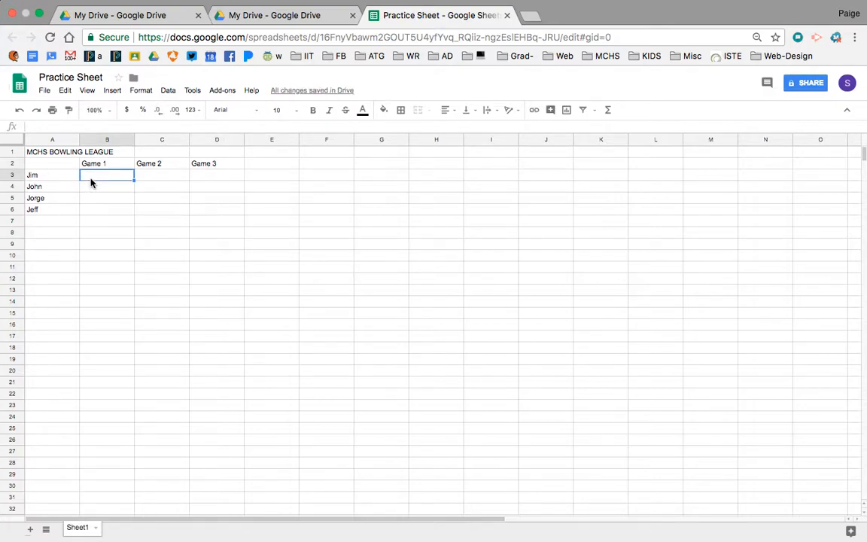
pyautogui.write('225')
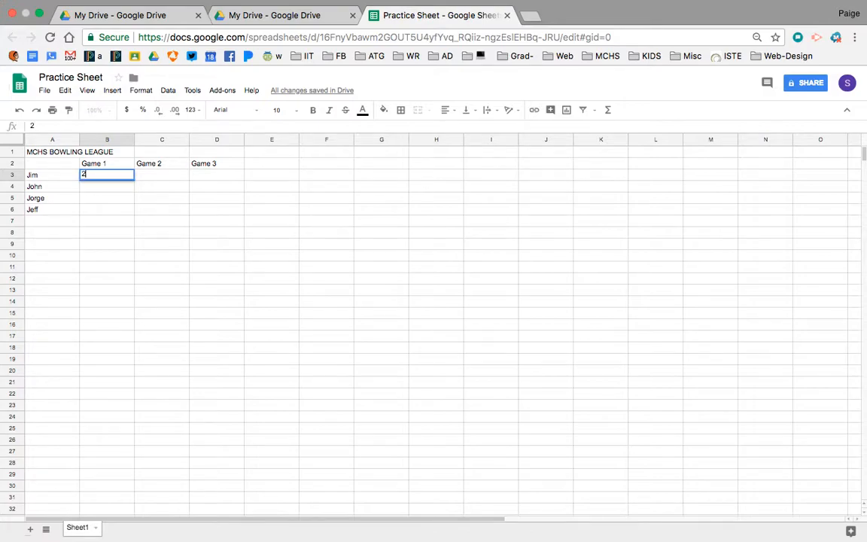
pyautogui.press('Tab')
pyautogui.write('12')
pyautogui.press('BackSpace')
pyautogui.press('BackSpace')
pyautogui.write('220')
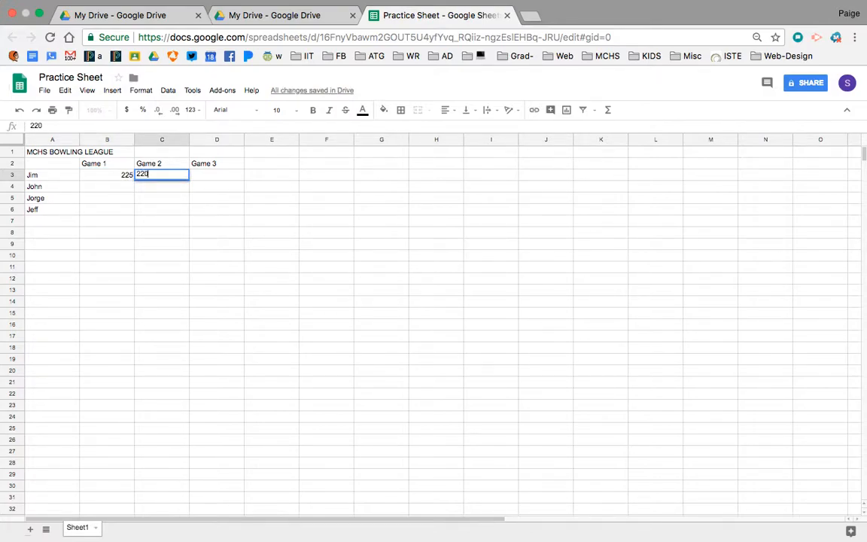
pyautogui.press('Tab')
pyautogui.write('223')
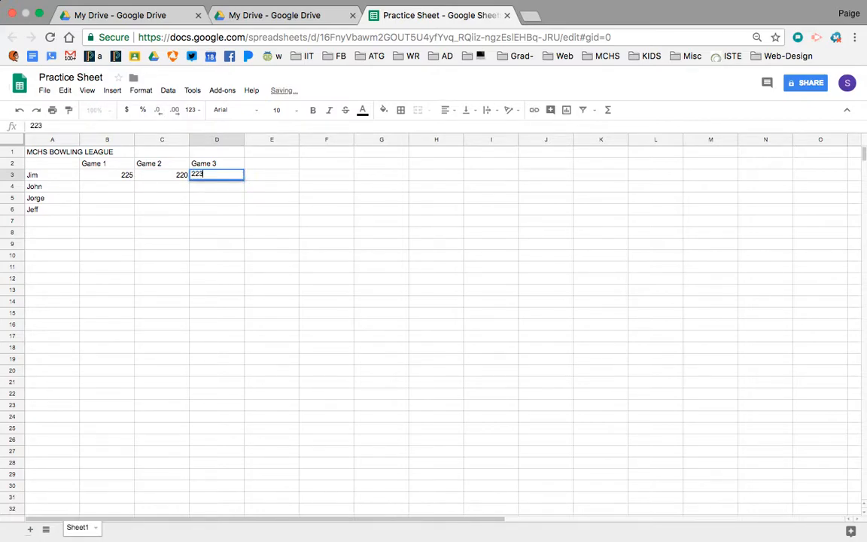
pyautogui.press('Return')
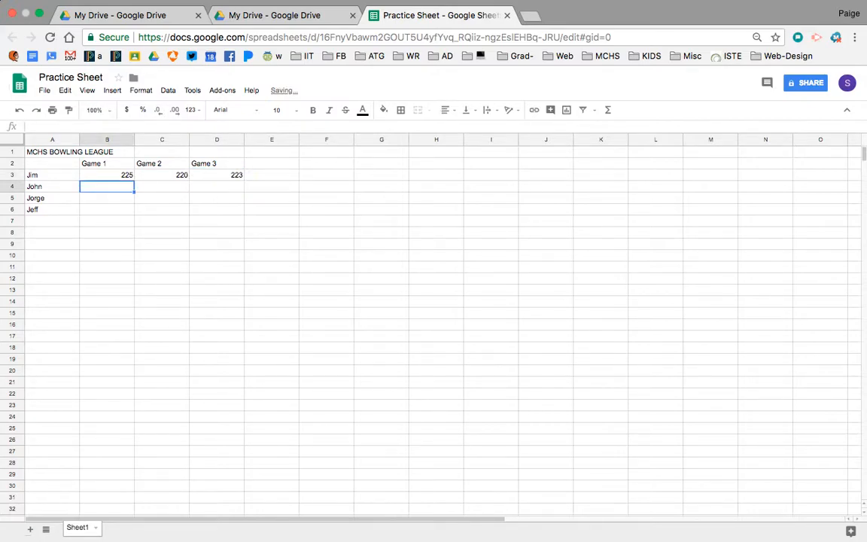
# Enter the second player's scores 233, 243 and 255 for the three games in cells B4 to D4.
pyautogui.write('2')
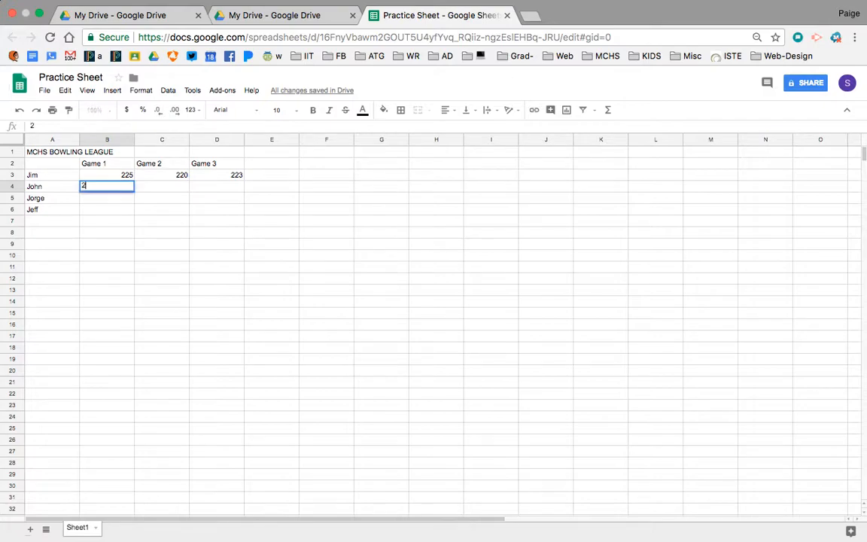
pyautogui.write('33')
pyautogui.press('Tab')
pyautogui.write('2')
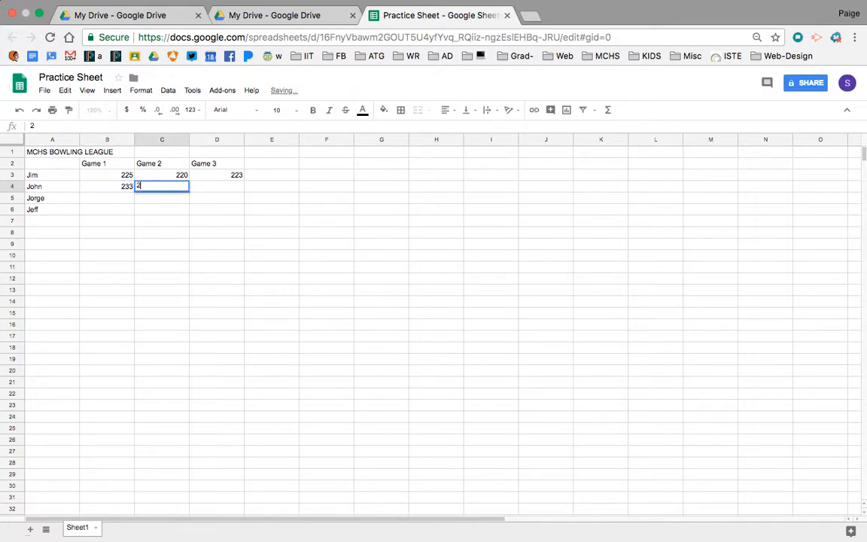
pyautogui.write('43')
pyautogui.press('Tab')
pyautogui.write('255')
pyautogui.press('Return')
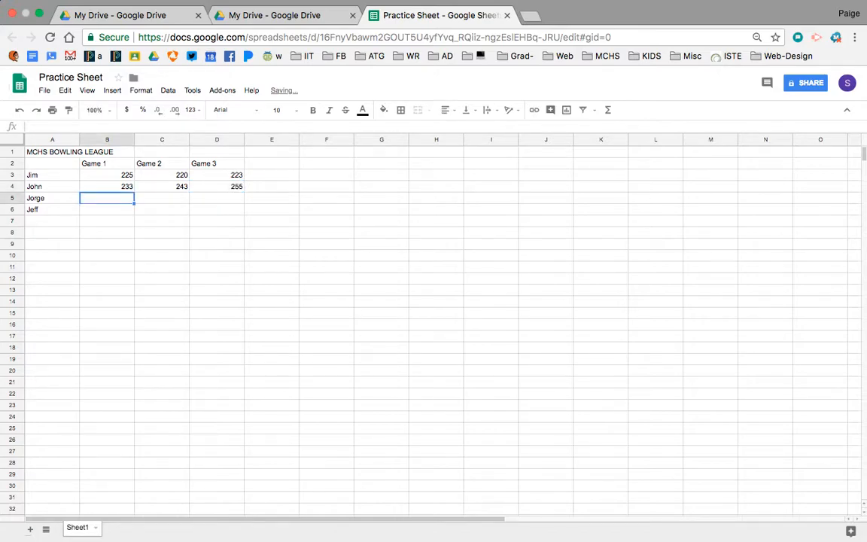
# Enter the third player's scores 120, 120 and 122 for the three games in cells B5 to D5.
pyautogui.write('120')
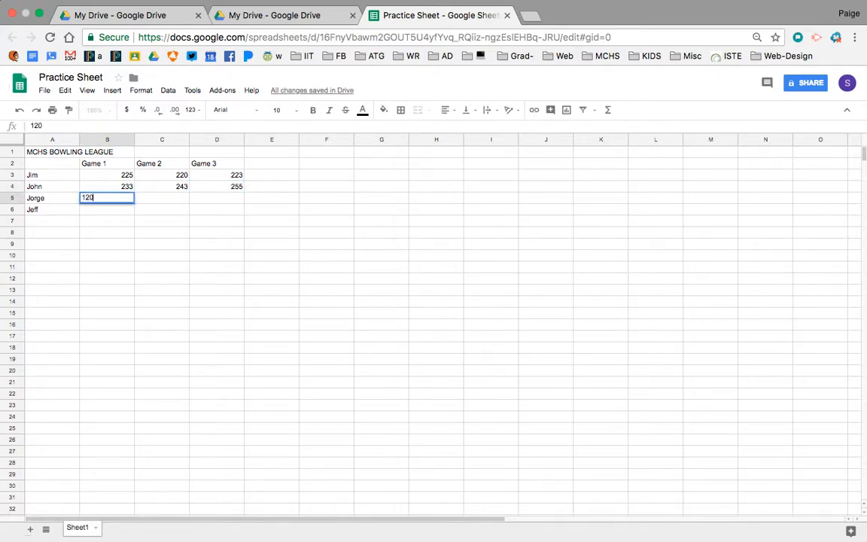
pyautogui.press('Tab')
pyautogui.write('120')
pyautogui.press('Tab')
pyautogui.write('122')
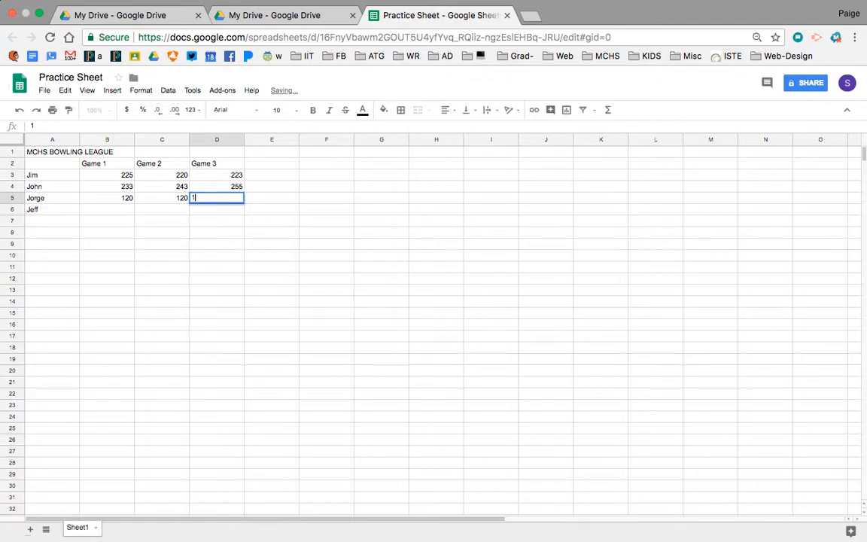
pyautogui.press('Return')
# Enter the fourth player's scores 132, 143 and 144 for the three games in cells B6 to D6.
pyautogui.write('132')
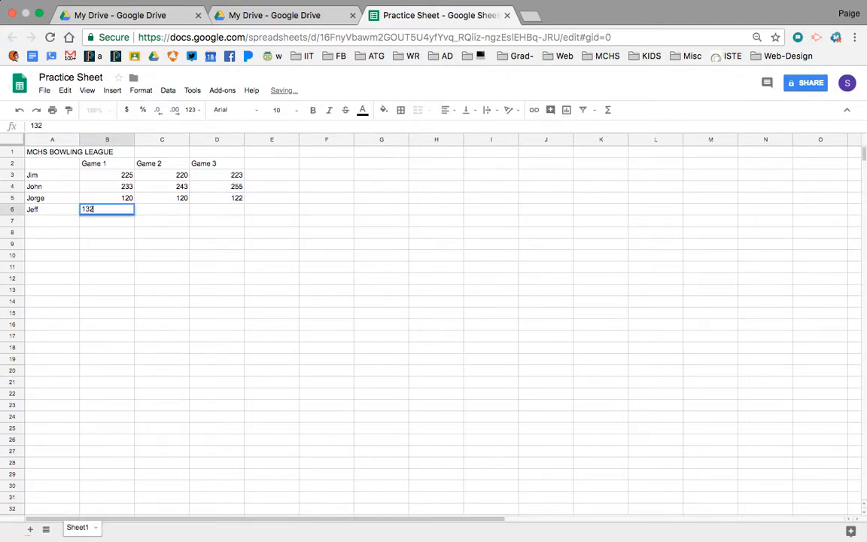
pyautogui.press('Tab')
pyautogui.write('143')
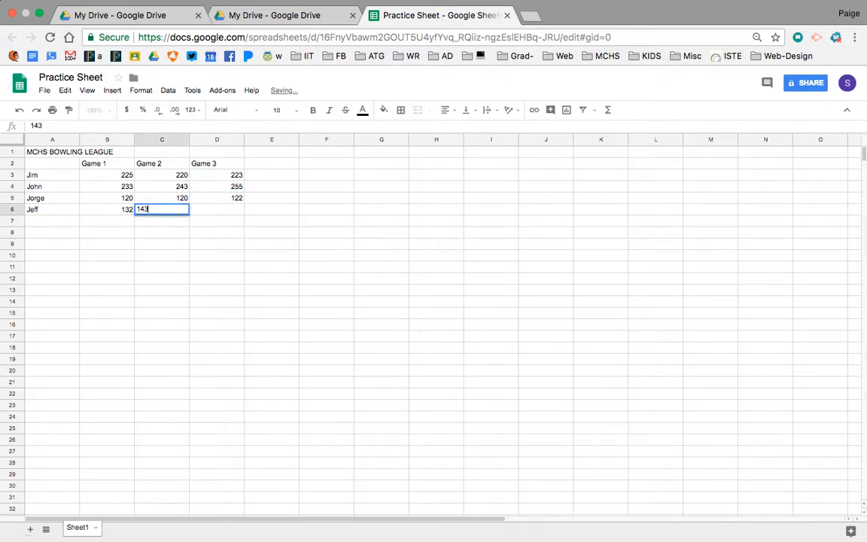
pyautogui.press('Tab')
pyautogui.write('144')
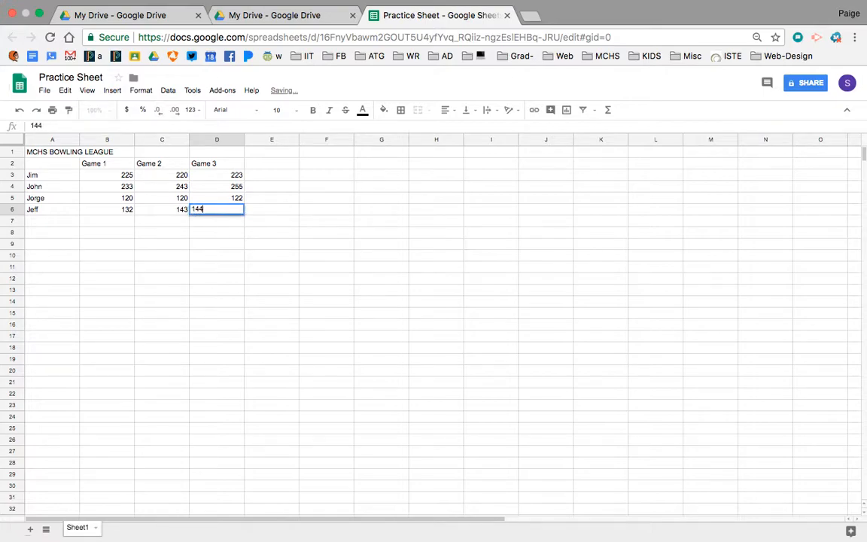
pyautogui.press('Return')
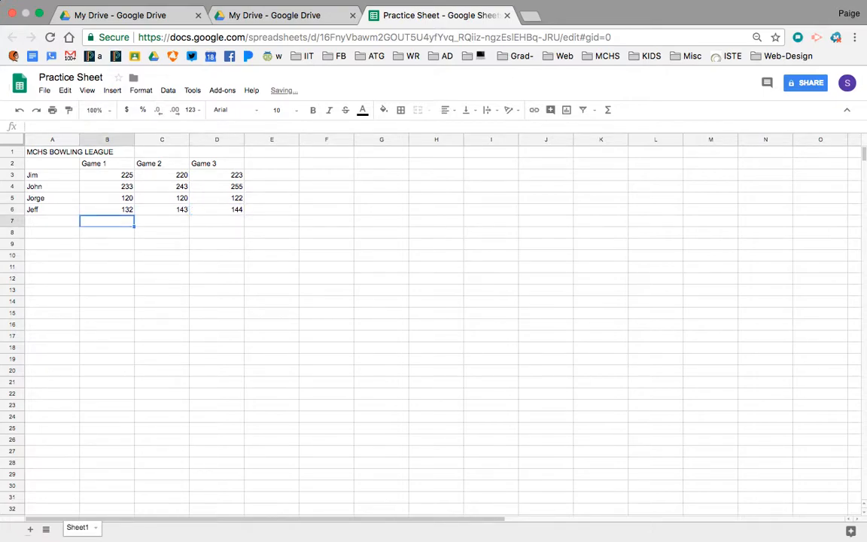
# Center-align the scores in B3:D6 and the game headings in B2:D2.
pyautogui.moveTo(103, 176); pyautogui.dragTo(221, 214)
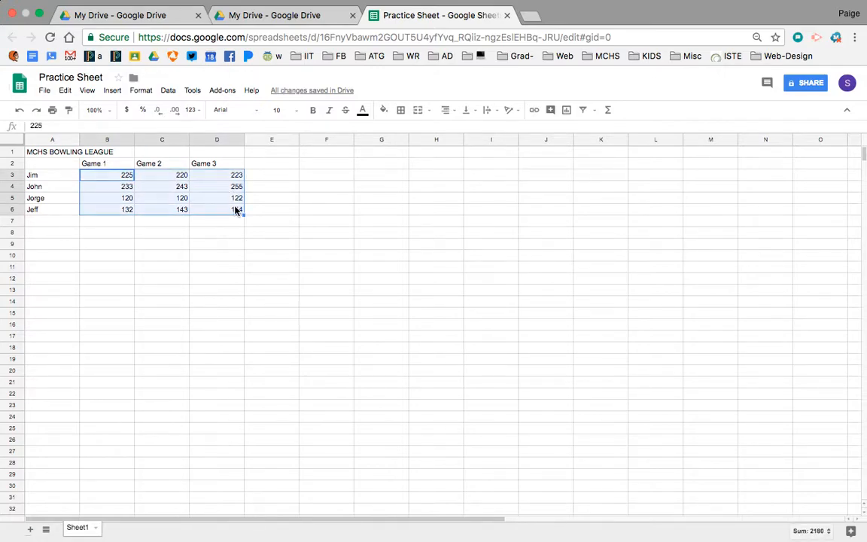
pyautogui.press('super+shift+e')
pyautogui.moveTo(94, 164); pyautogui.dragTo(200, 167)
pyautogui.press('super+shift+e')
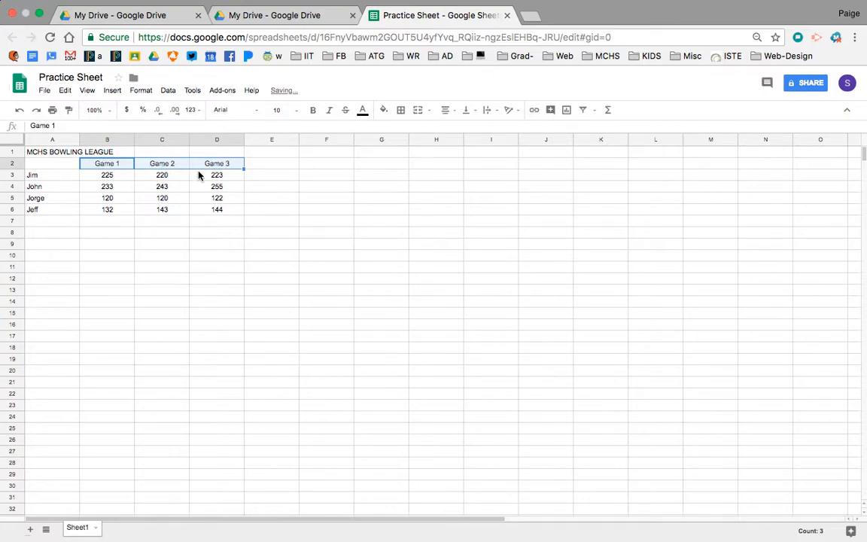
pyautogui.click(275, 177)
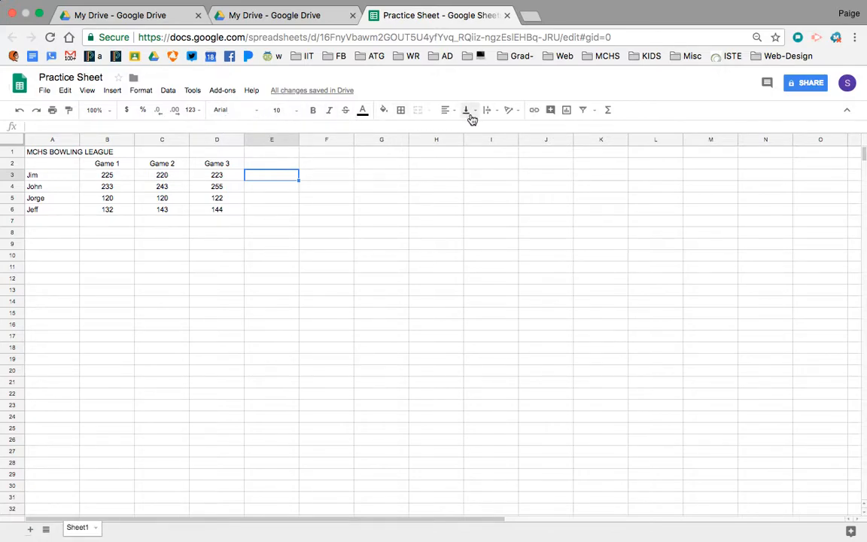
pyautogui.click(609, 115)
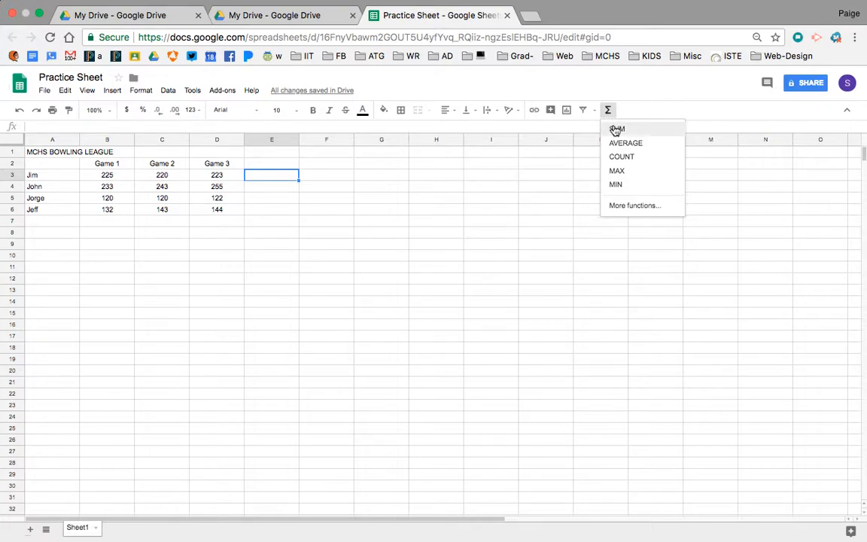
pyautogui.click(616, 131)
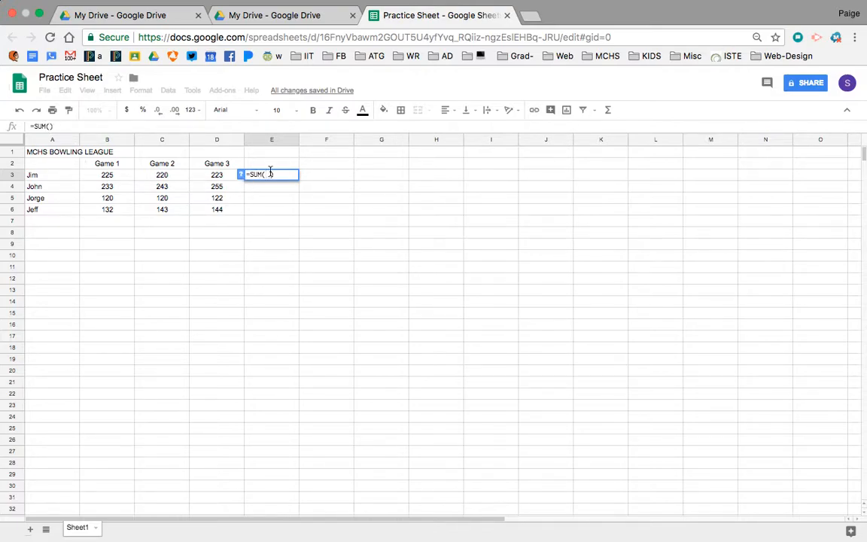
pyautogui.press('alt+super+equal')
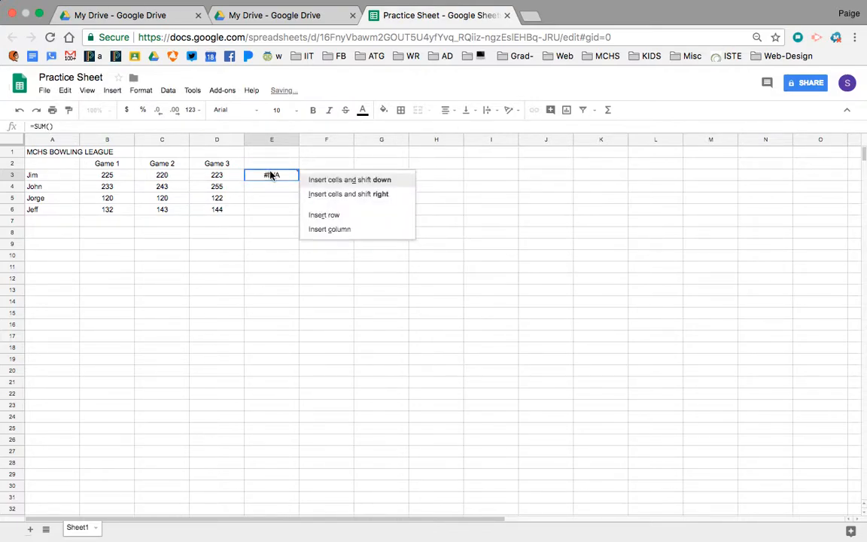
pyautogui.press('Escape')
pyautogui.press('Delete')
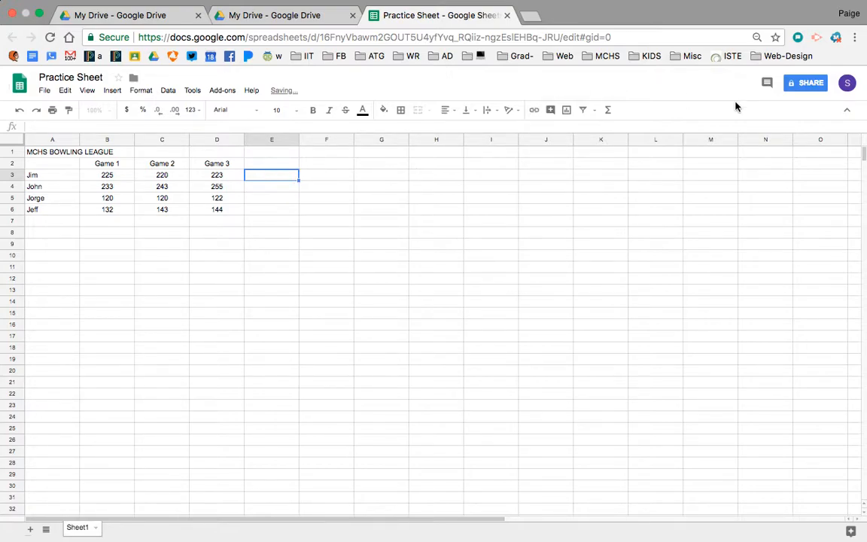
# Insert a SUM function in cell E3 that totals the first player's scores in B3:D3.
pyautogui.click(608, 110)
pyautogui.click(612, 128)
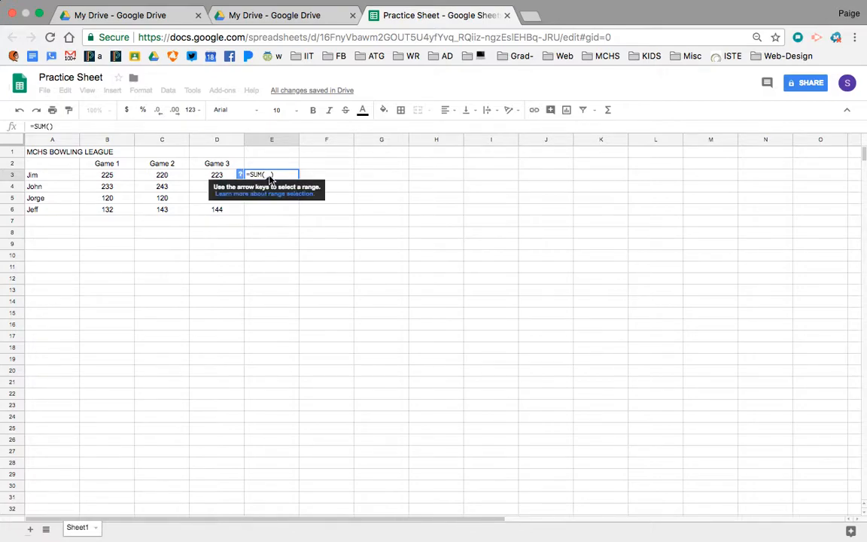
pyautogui.click(226, 178)
pyautogui.moveTo(225, 180); pyautogui.dragTo(123, 179)
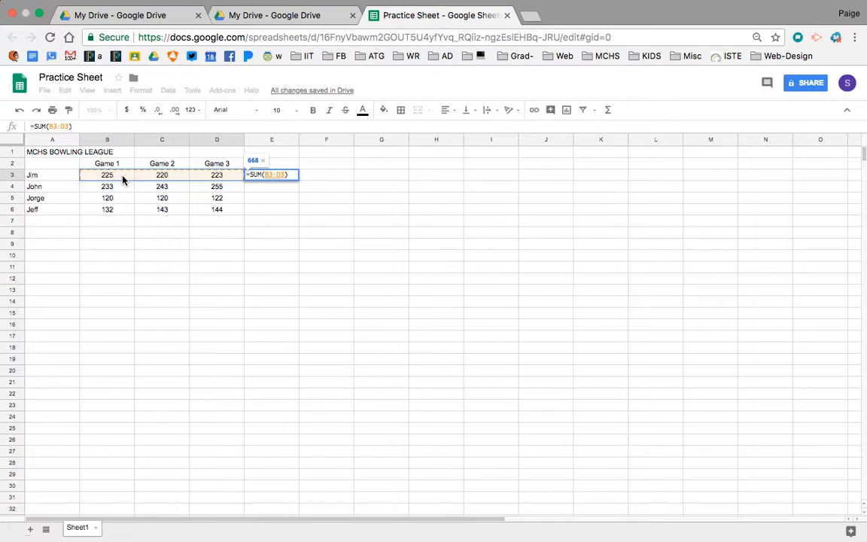
pyautogui.press('Return')
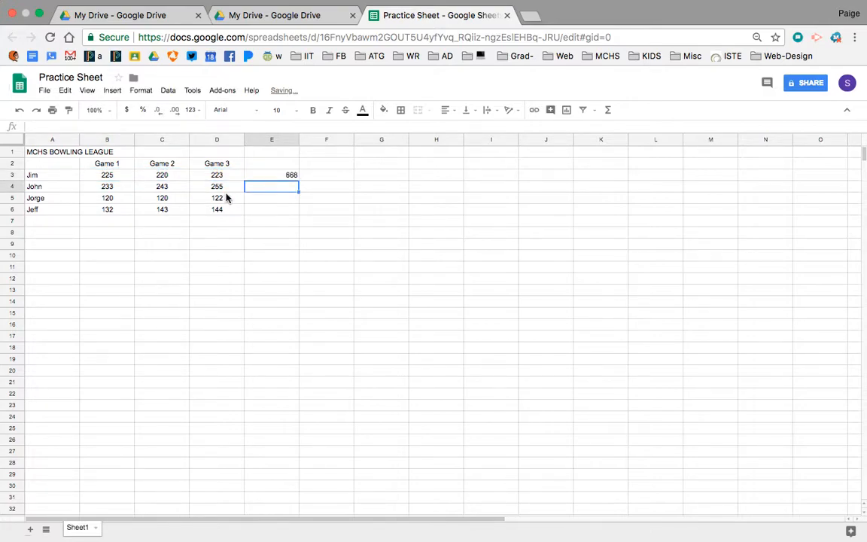
# Fill the SUM formula from E3 down to E6 and check the copied formulas for the other players.
pyautogui.click(295, 178)
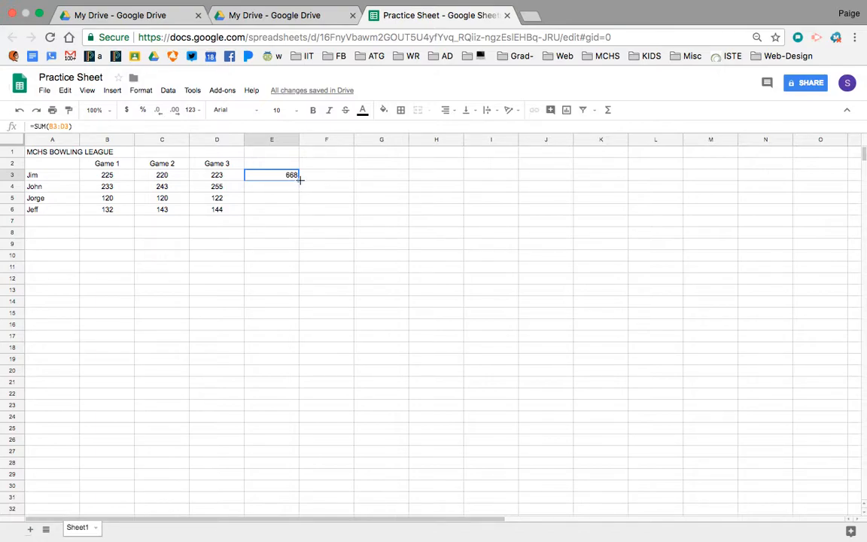
pyautogui.moveTo(300, 179); pyautogui.dragTo(298, 209)
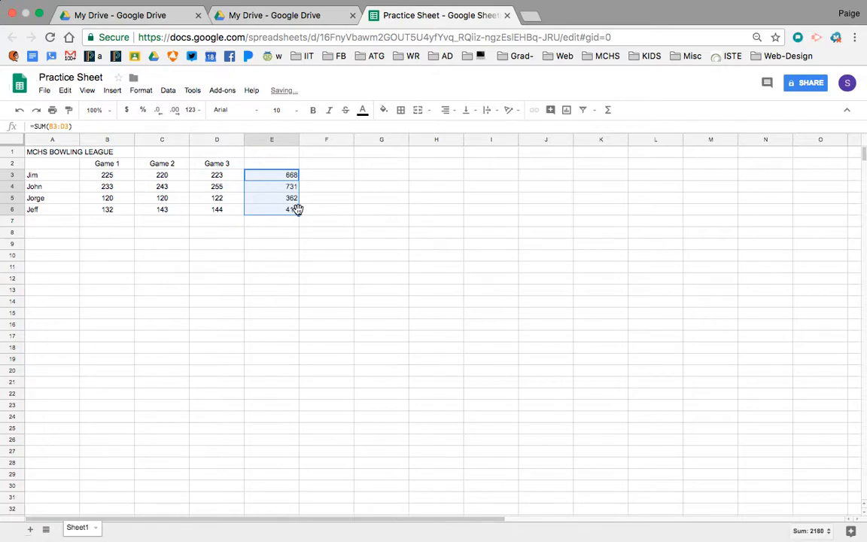
pyautogui.click(277, 189)
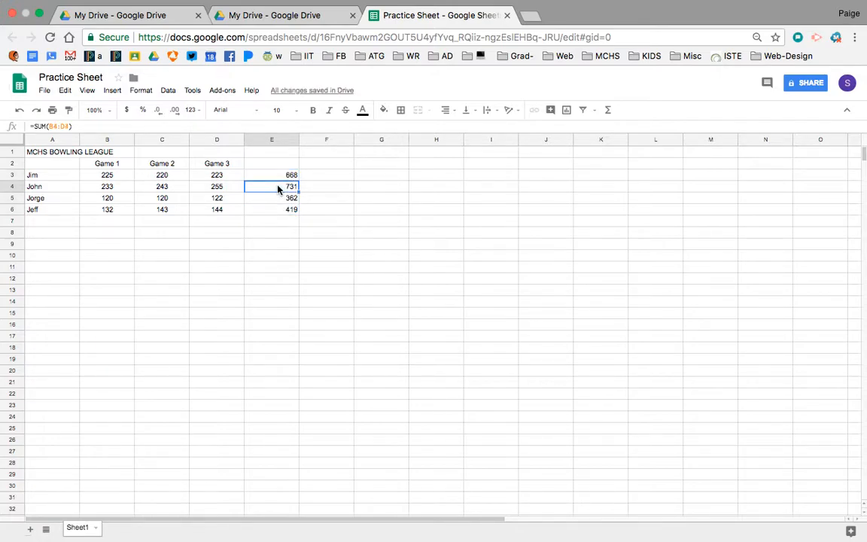
pyautogui.press('Down')
pyautogui.press('Up')
pyautogui.press('Down')
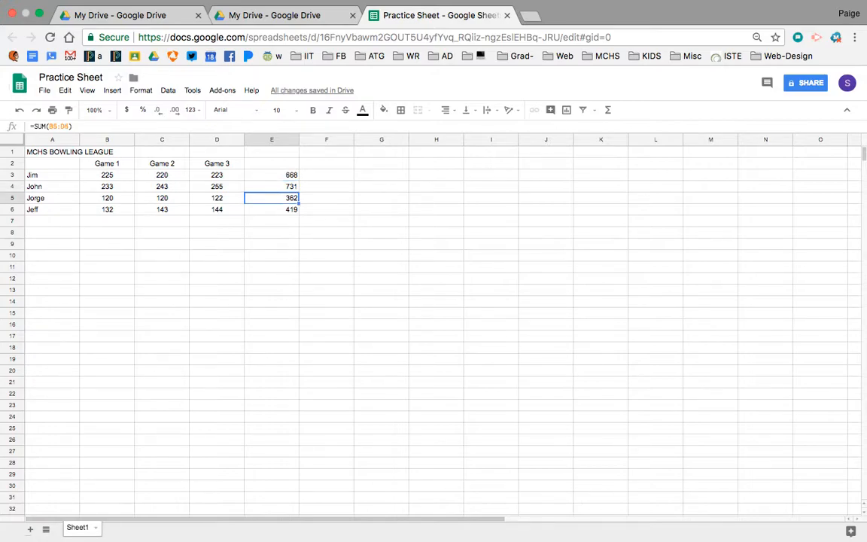
pyautogui.press('Down')
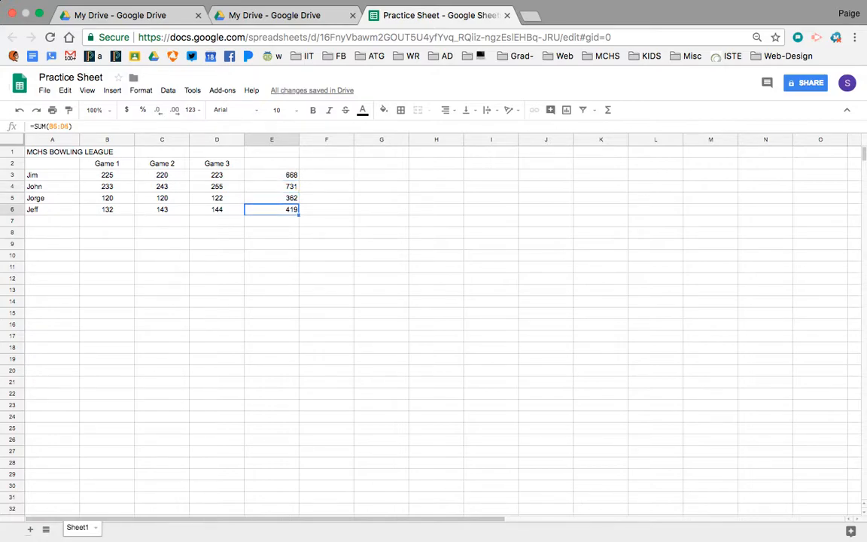
pyautogui.press('Up')
pyautogui.press('Up')
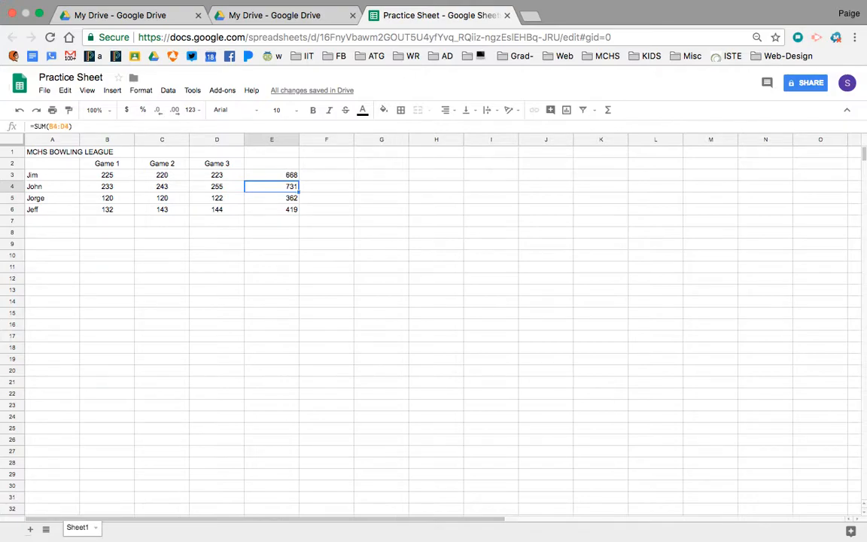
# Enter the column headings Total in cell E2 and Average in cell F2.
pyautogui.click(275, 163)
pyautogui.write('Tatal')
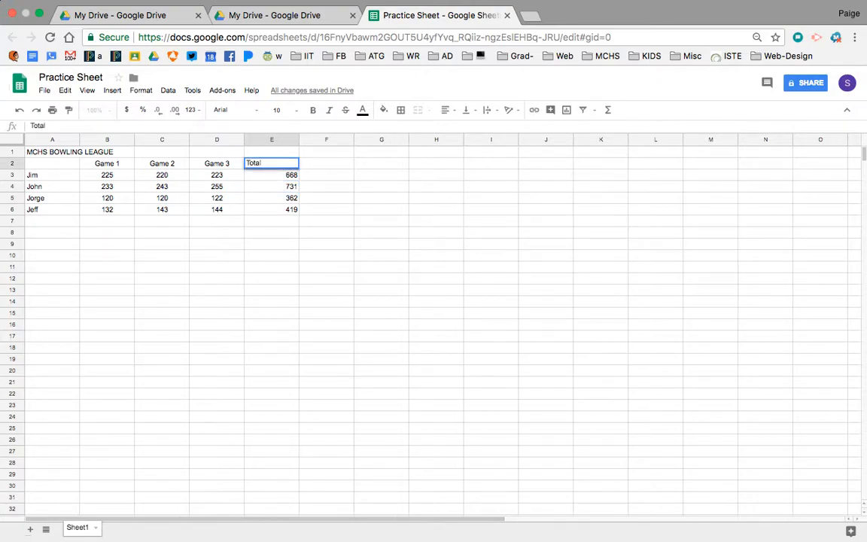
pyautogui.press('Return')
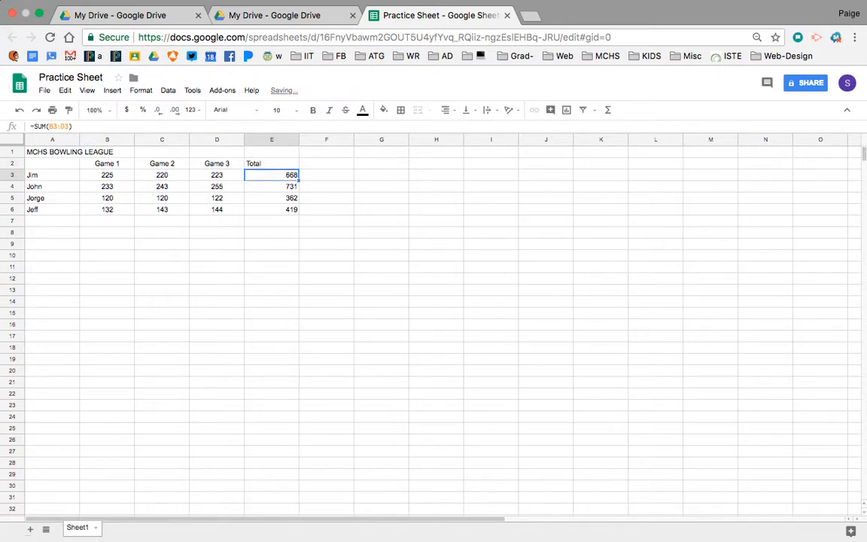
pyautogui.press('Right')
pyautogui.press('Up')
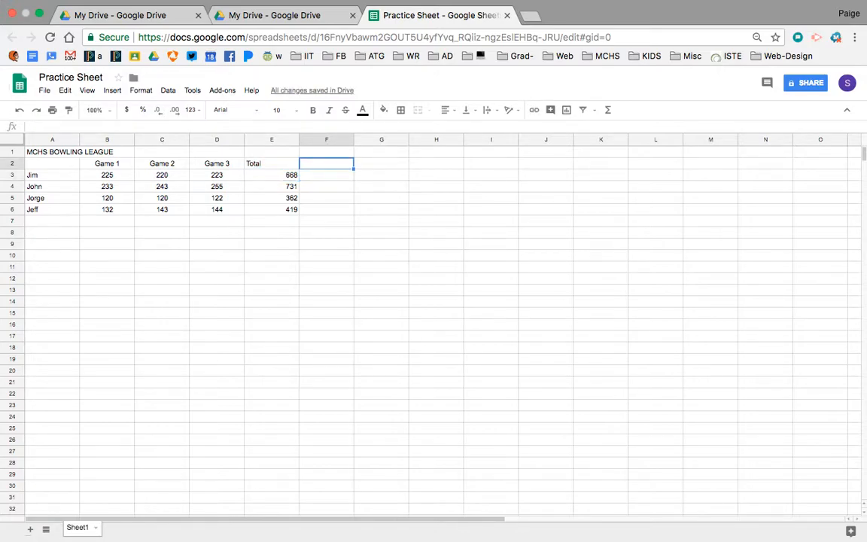
pyautogui.write('Average')
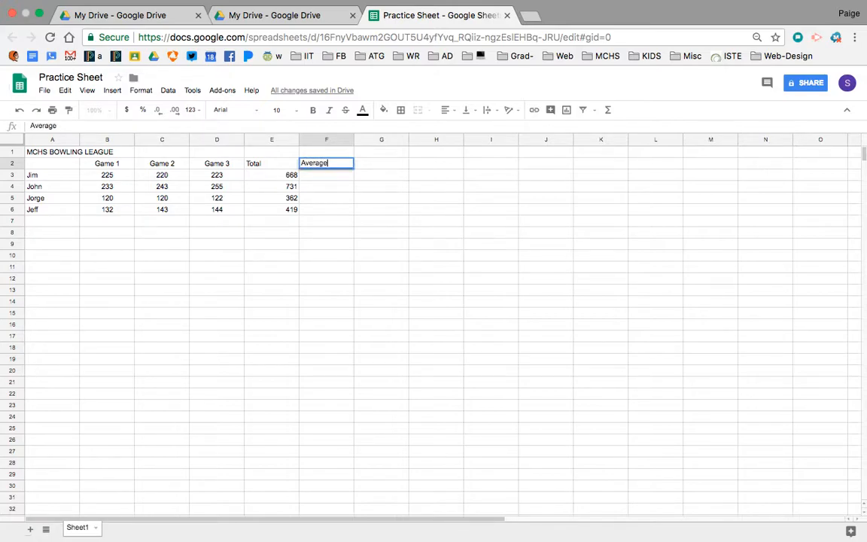
pyautogui.press('Return')
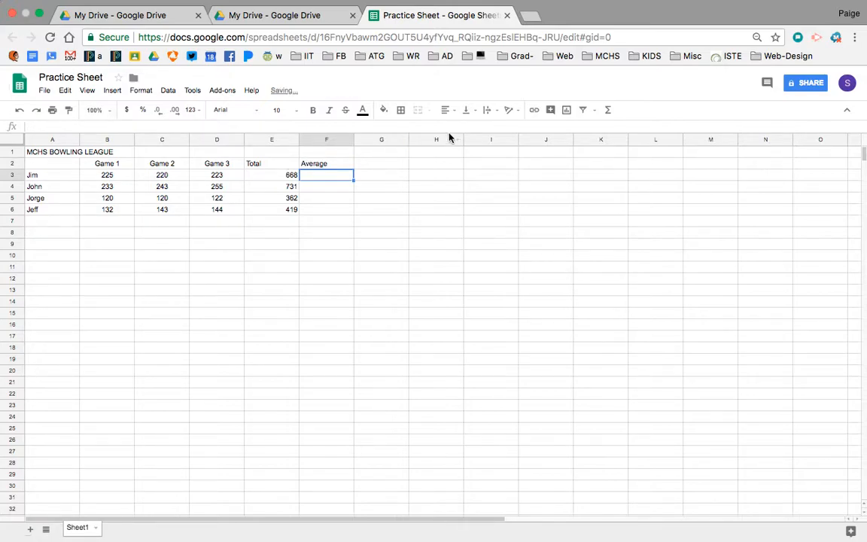
# Insert an AVERAGE function in cell F3 over the first player's scores in B3:D3, and select that cell.
pyautogui.click(608, 111)
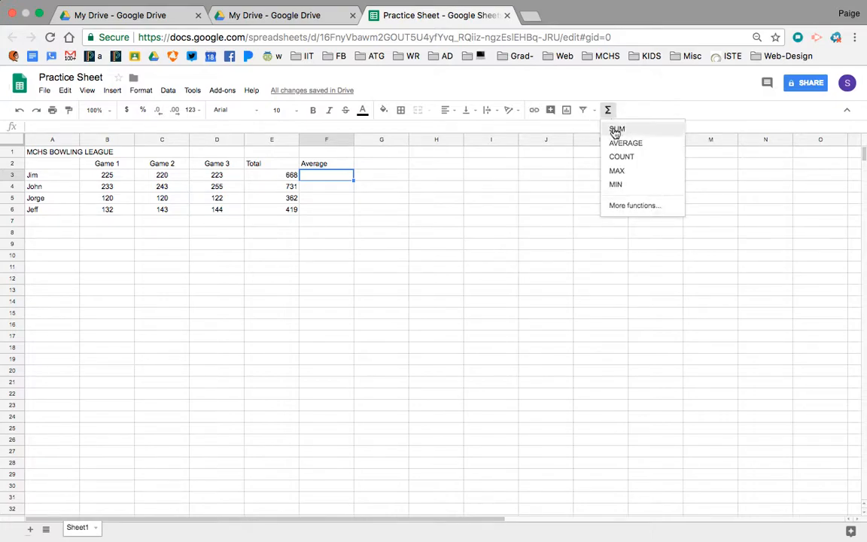
pyautogui.click(617, 143)
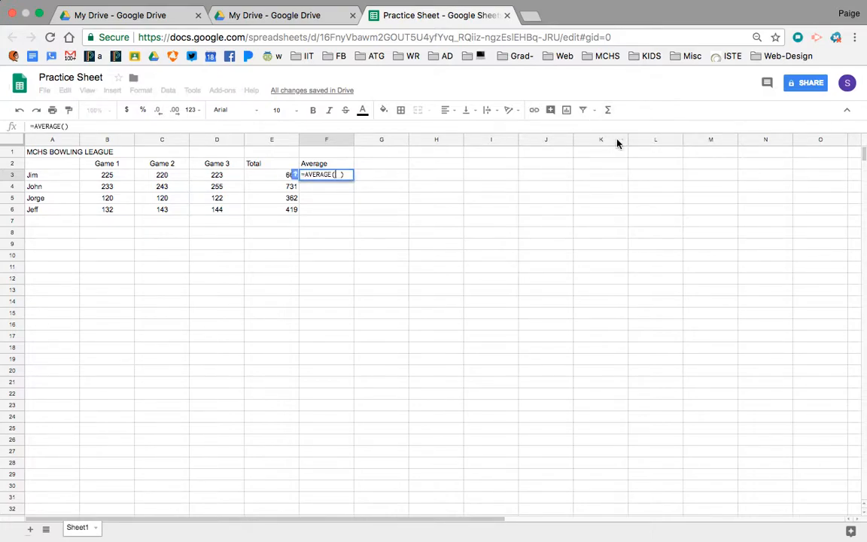
pyautogui.click(219, 178)
pyautogui.moveTo(220, 178); pyautogui.dragTo(118, 179)
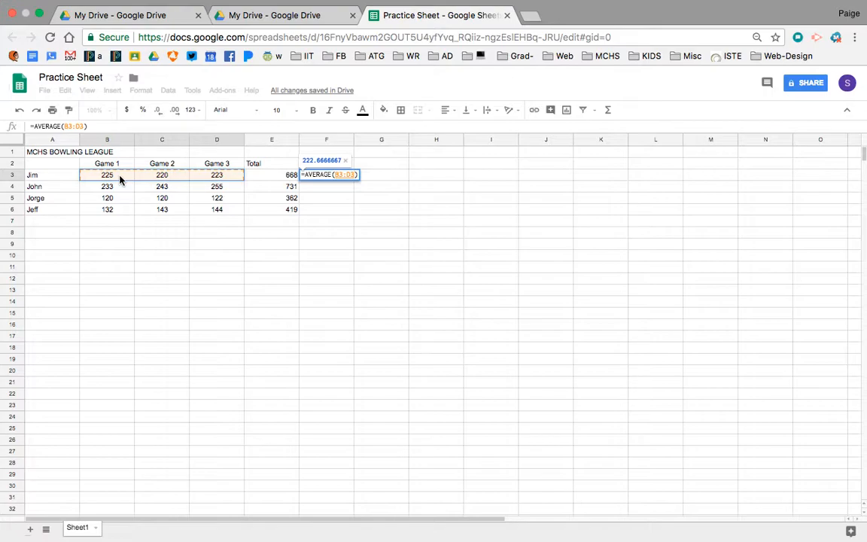
pyautogui.press('Return')
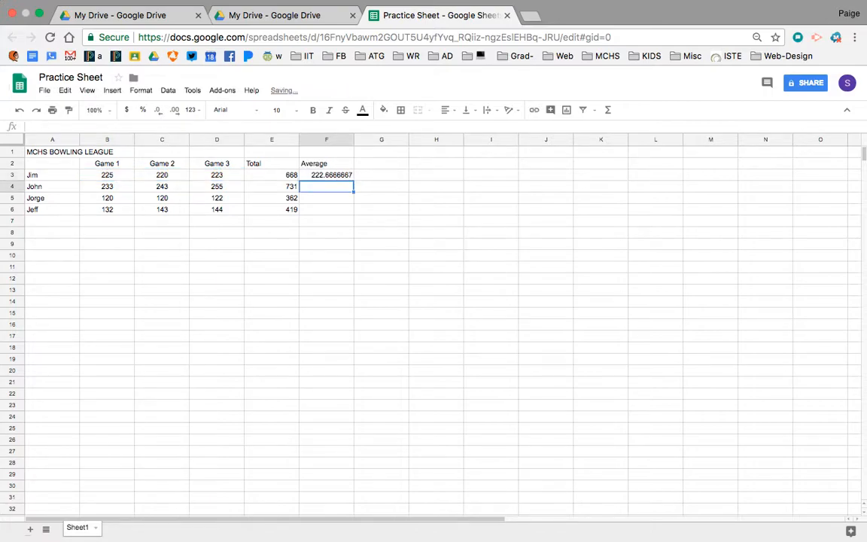
pyautogui.click(313, 176)
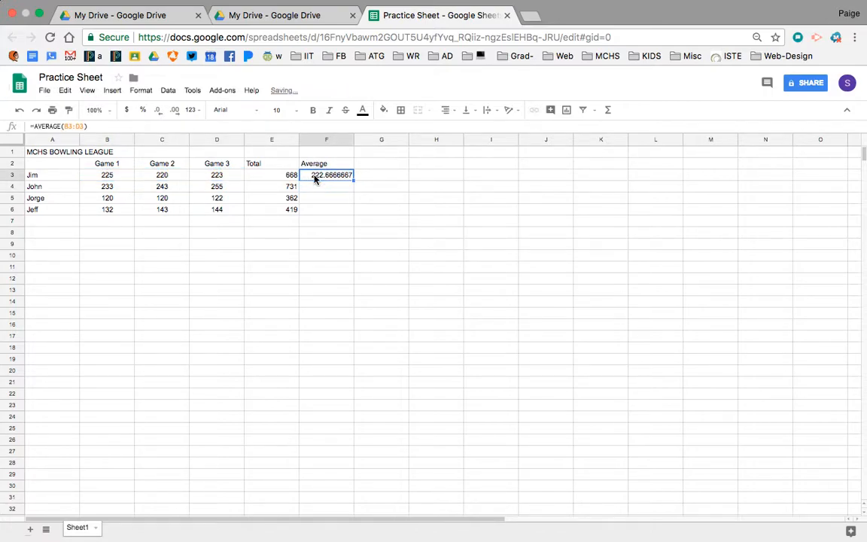
# Fill the AVERAGE formula from F3 down to F6 and format the averages as centred numbers with two decimal places.
pyautogui.moveTo(353, 180); pyautogui.dragTo(355, 212)
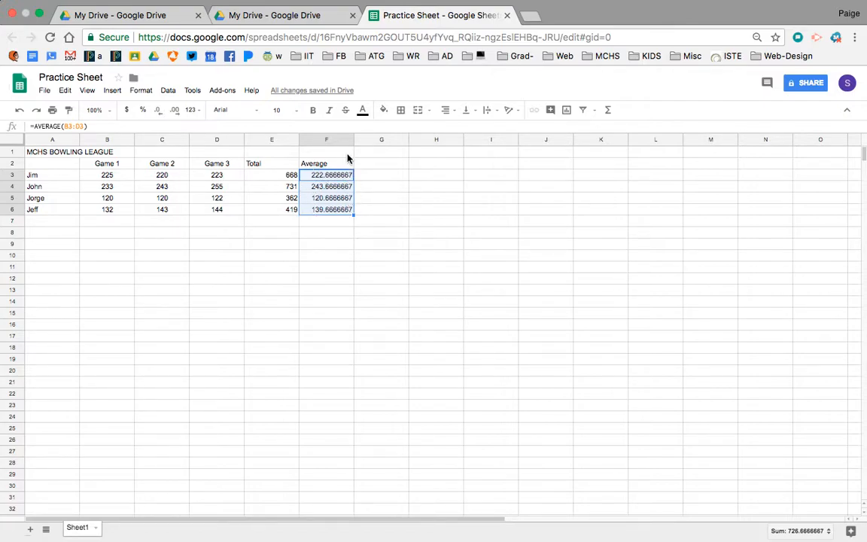
pyautogui.doubleClick(159, 114)
pyautogui.click(159, 114)
pyautogui.click(160, 115)
pyautogui.click(160, 114)
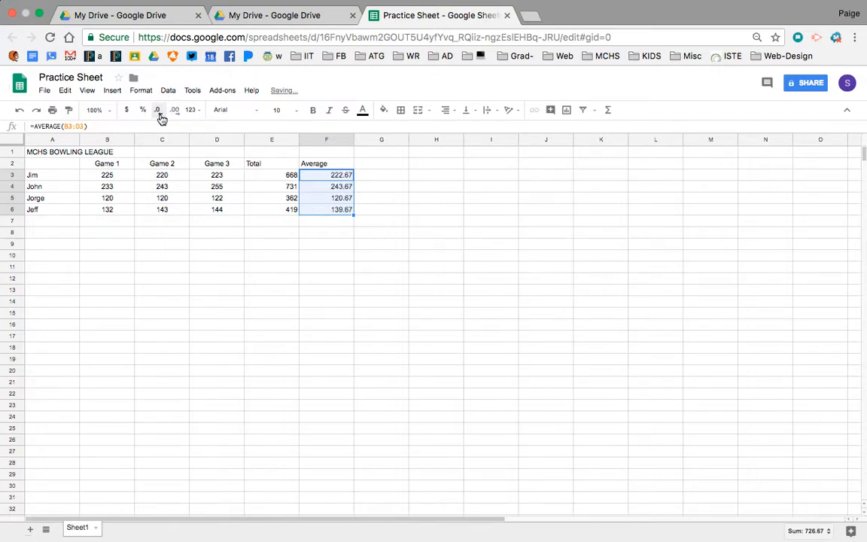
pyautogui.press('super+shift+e')
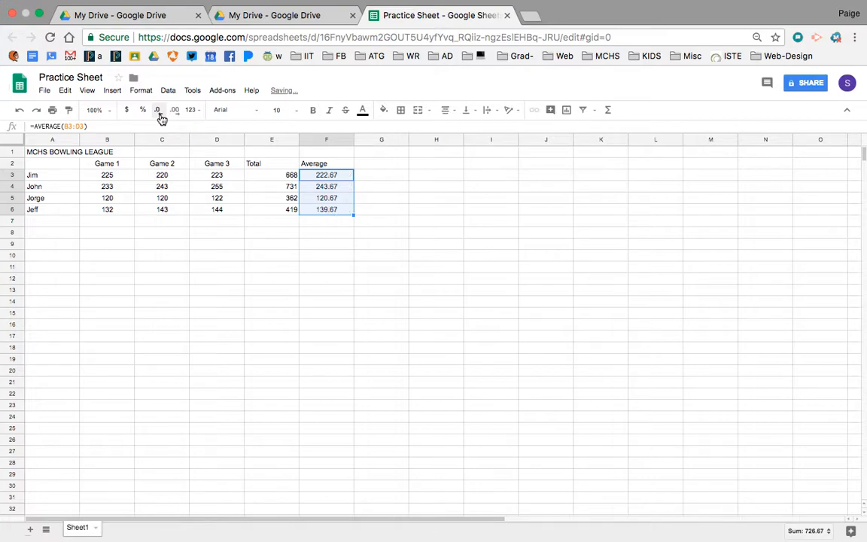
pyautogui.click(313, 164)
pyautogui.keyDown('shift'); pyautogui.click(280, 165); pyautogui.keyUp('shift')
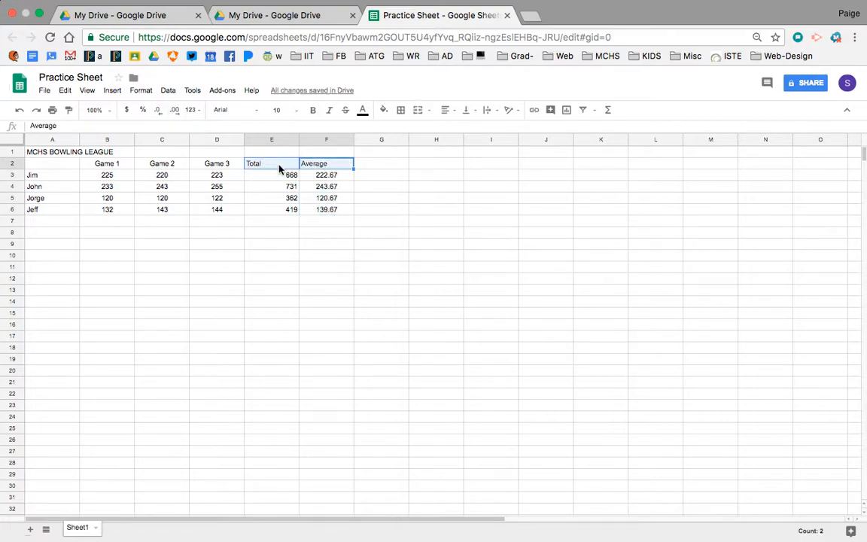
pyautogui.moveTo(317, 174); pyautogui.dragTo(316, 210)
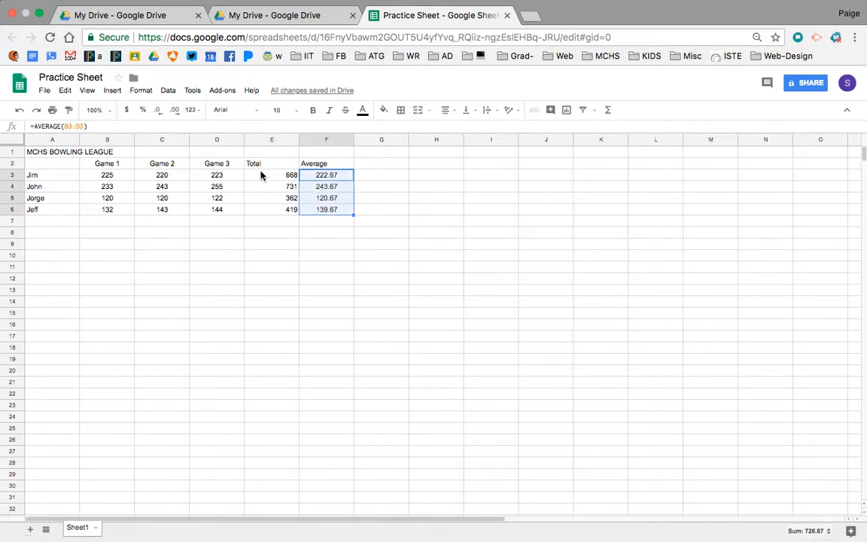
pyautogui.click(201, 118)
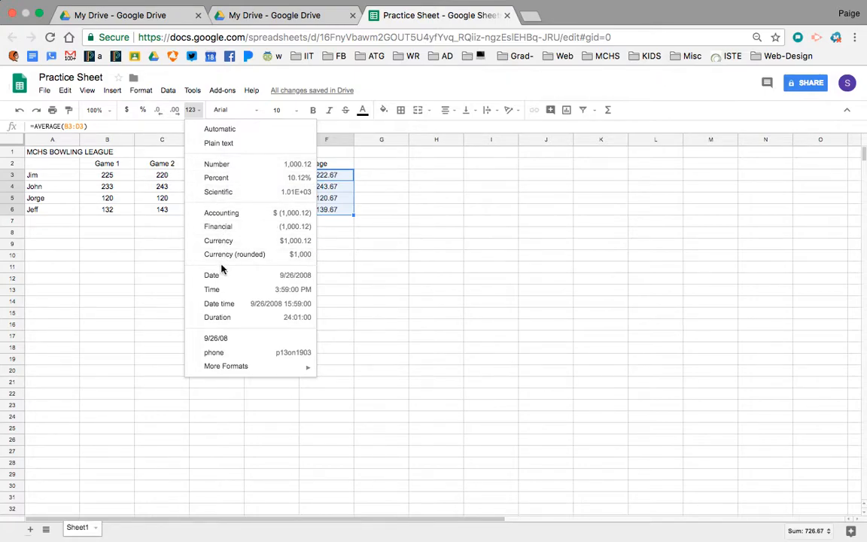
pyautogui.moveTo(226, 368)
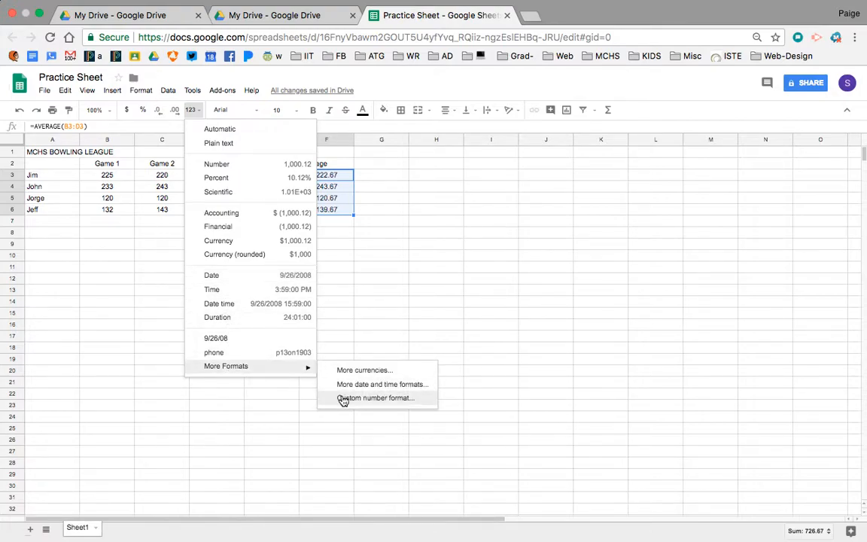
pyautogui.click(347, 289)
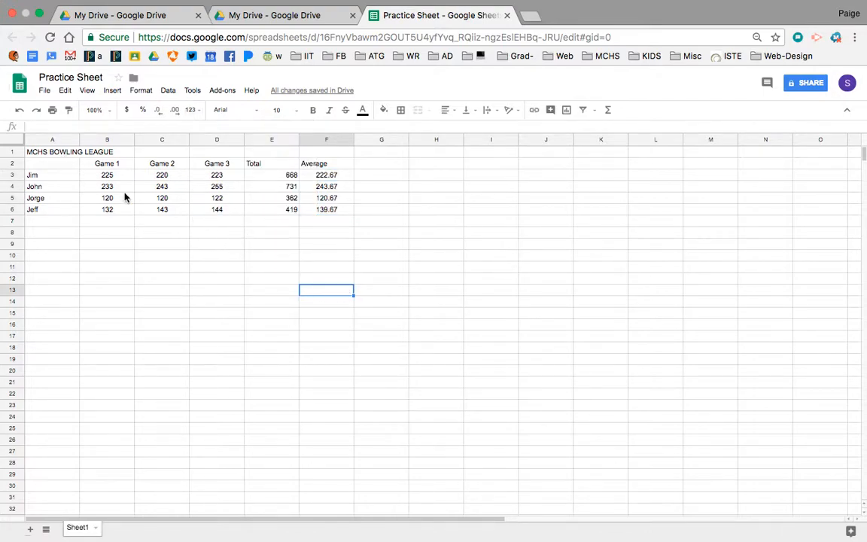
pyautogui.click(48, 154)
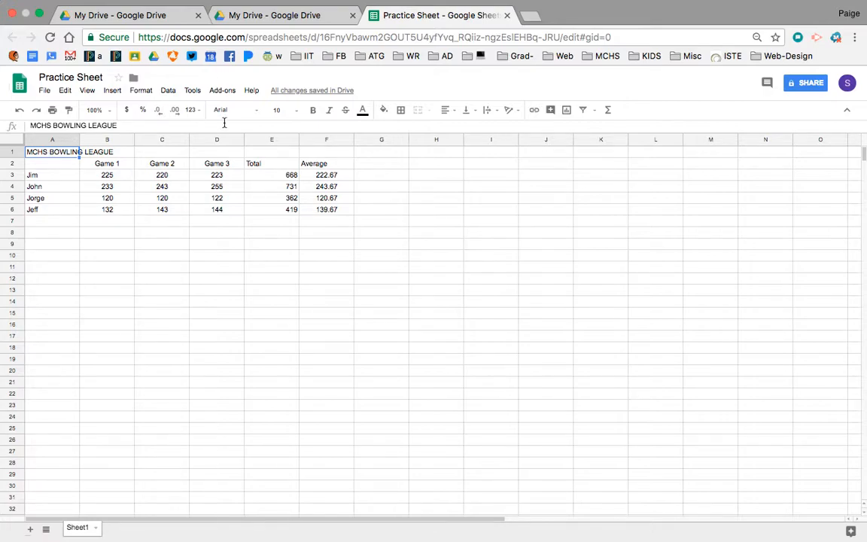
pyautogui.hotkey('shift', 'Right')
pyautogui.click(252, 113)
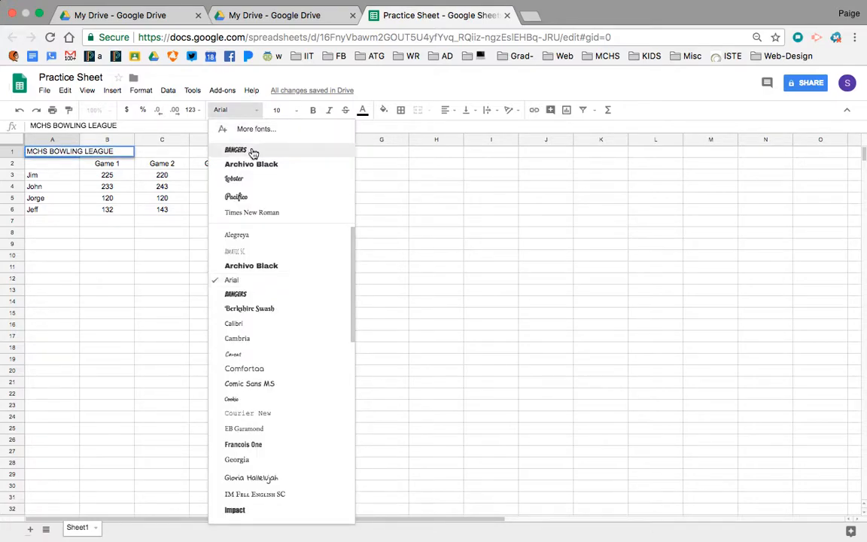
pyautogui.click(251, 149)
pyautogui.click(97, 179)
# Set the sheet title in cell A1 to the Bangers font at size 24.
pyautogui.click(58, 149)
pyautogui.click(230, 110)
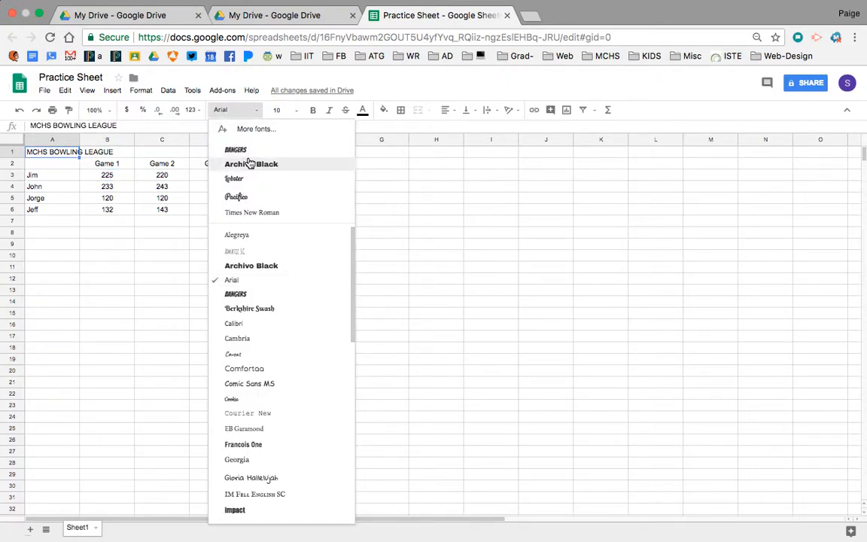
pyautogui.click(248, 150)
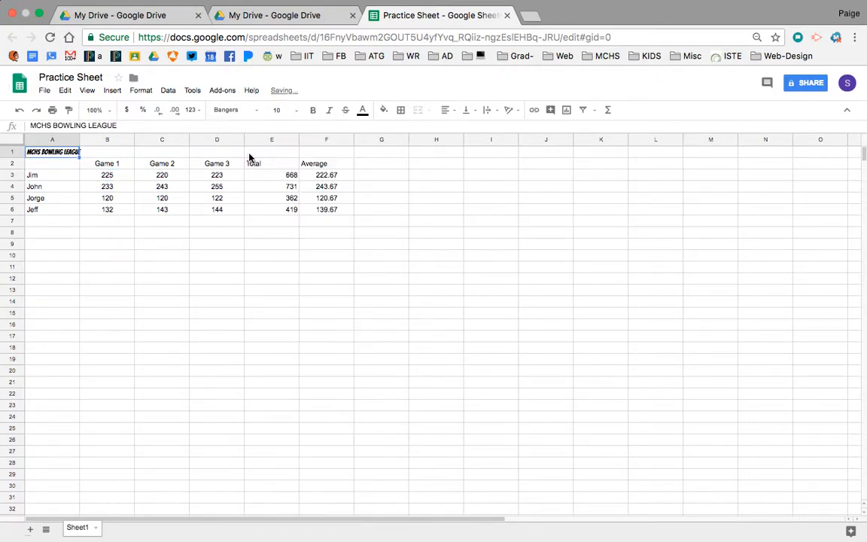
pyautogui.click(291, 114)
pyautogui.click(291, 231)
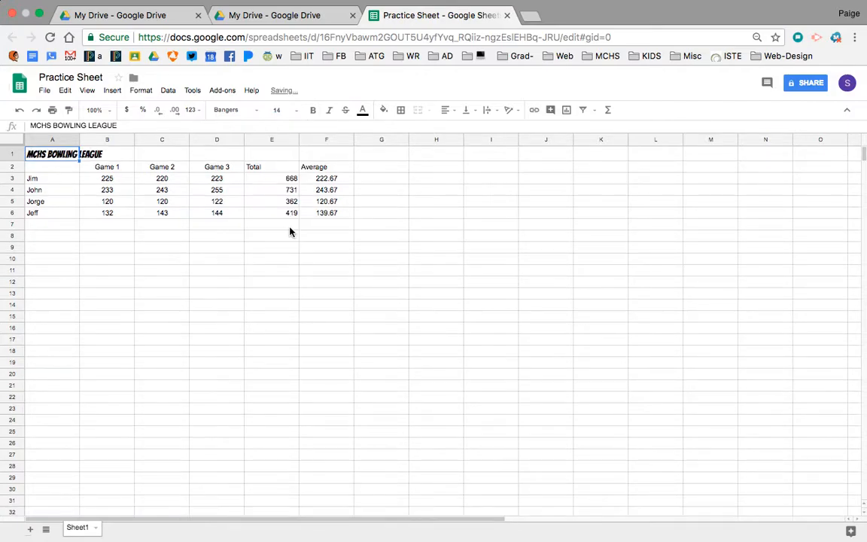
pyautogui.click(280, 111)
pyautogui.click(283, 242)
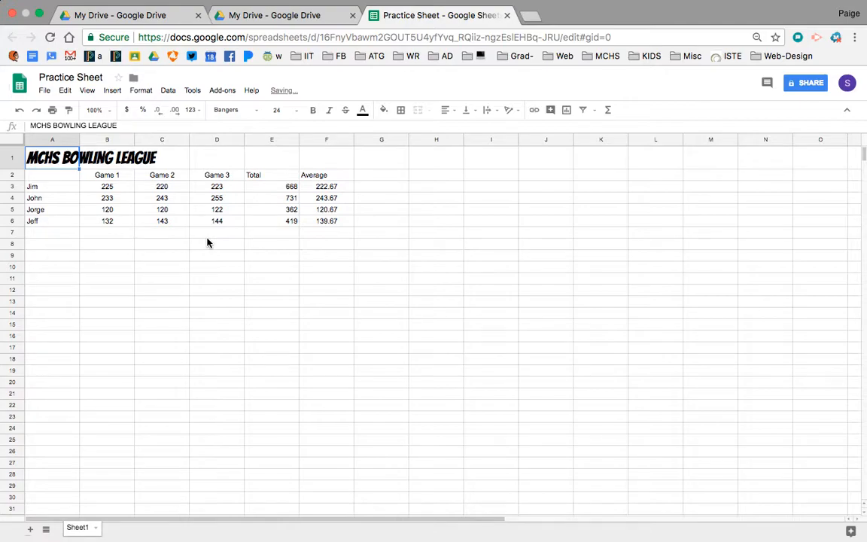
# Change the text colour of the title MCHS BOWLING LEAGUE to orange.
pyautogui.click(313, 110)
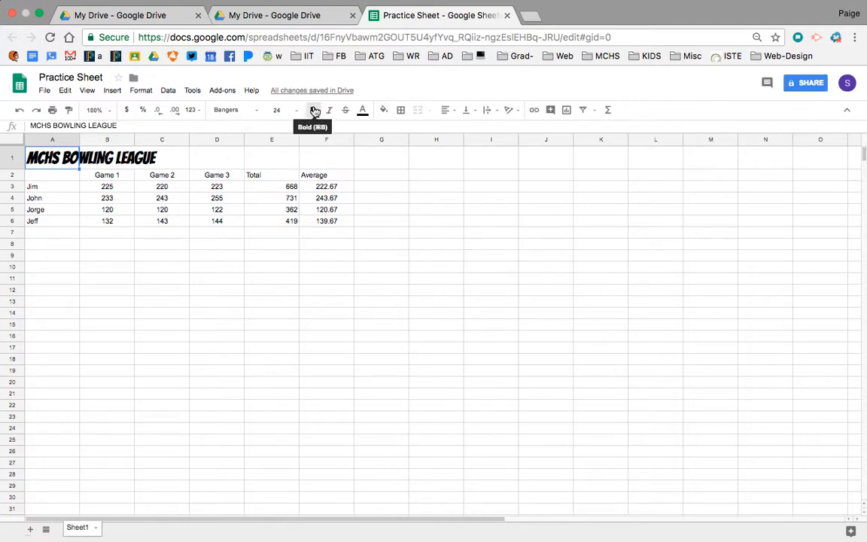
pyautogui.click(361, 111)
pyautogui.click(387, 158)
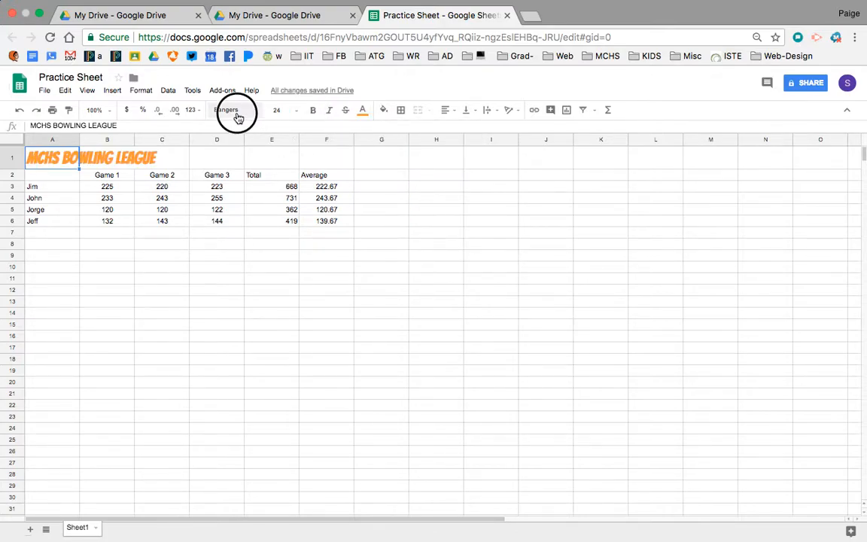
pyautogui.click(235, 110)
pyautogui.click(397, 127)
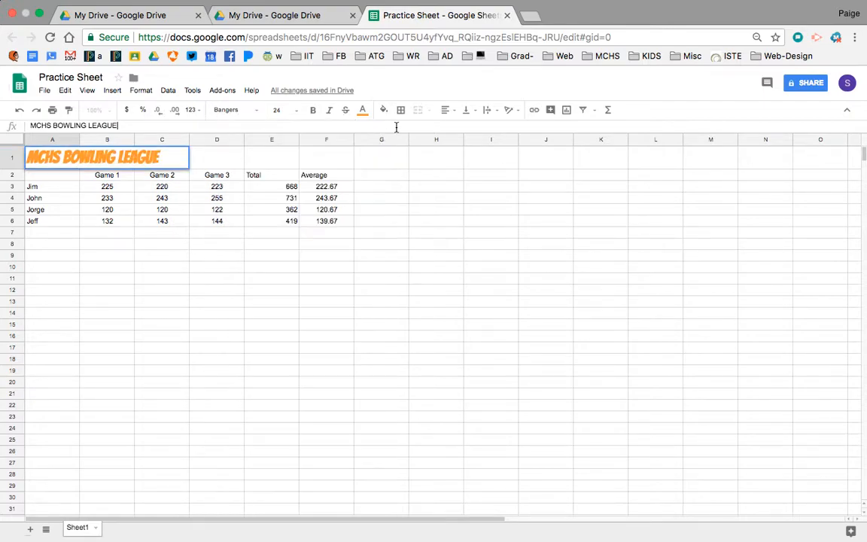
# Merge cells A1:F1 across the title row and centre the title horizontally in the merged cell.
pyautogui.moveTo(316, 158); pyautogui.dragTo(68, 161)
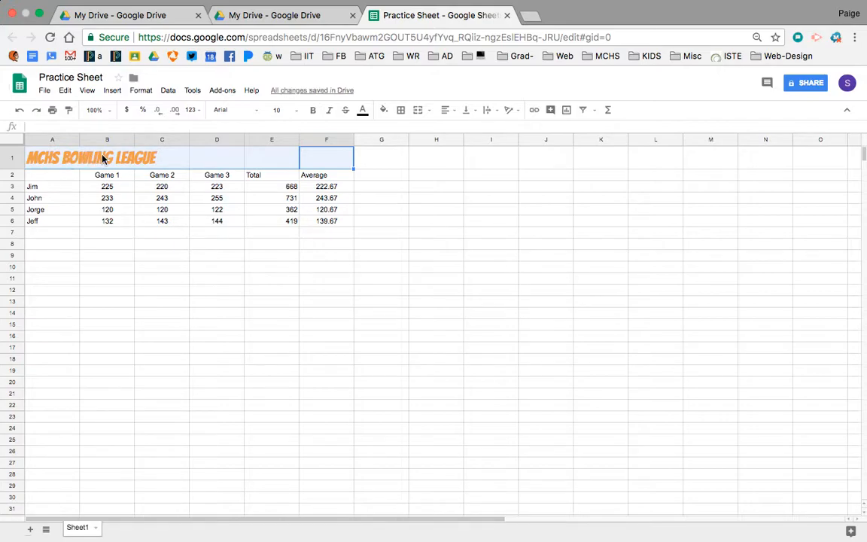
pyautogui.click(429, 111)
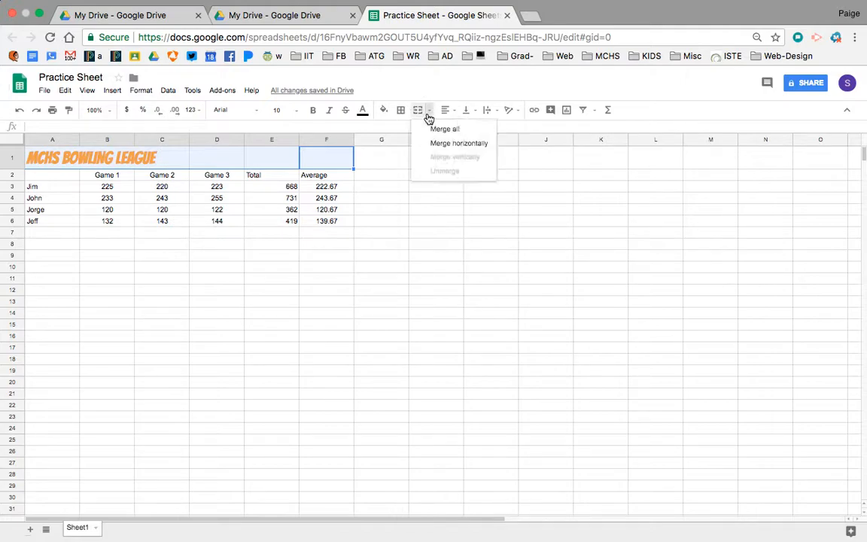
pyautogui.click(433, 132)
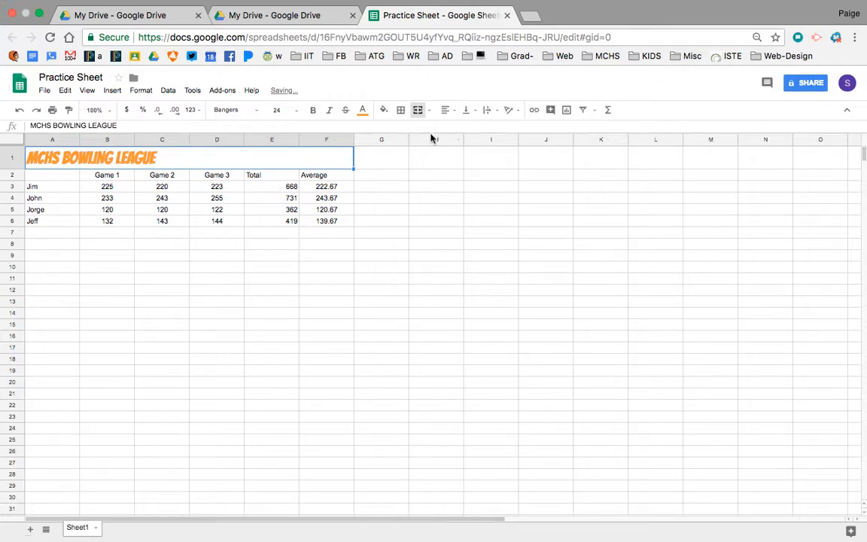
pyautogui.click(445, 110)
pyautogui.click(464, 131)
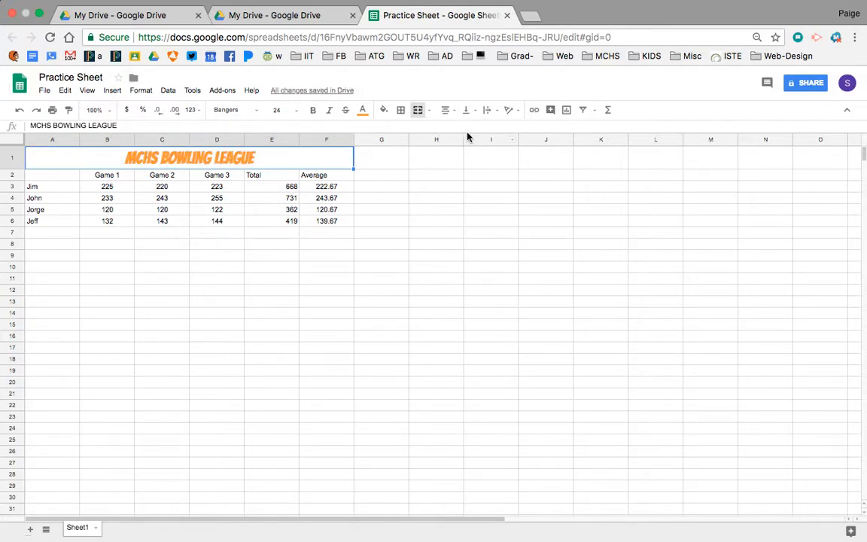
# Fill the merged title cell with a dark grey background.
pyautogui.click(384, 110)
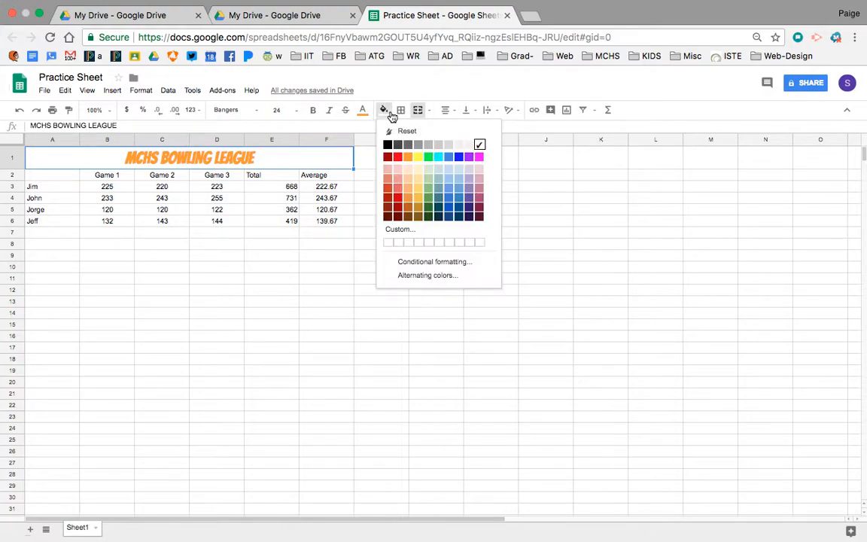
pyautogui.click(439, 145)
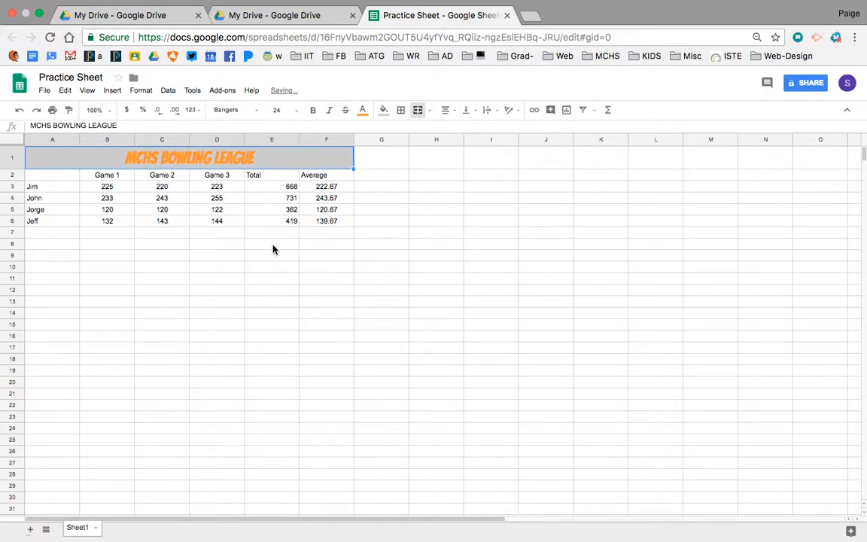
pyautogui.click(384, 110)
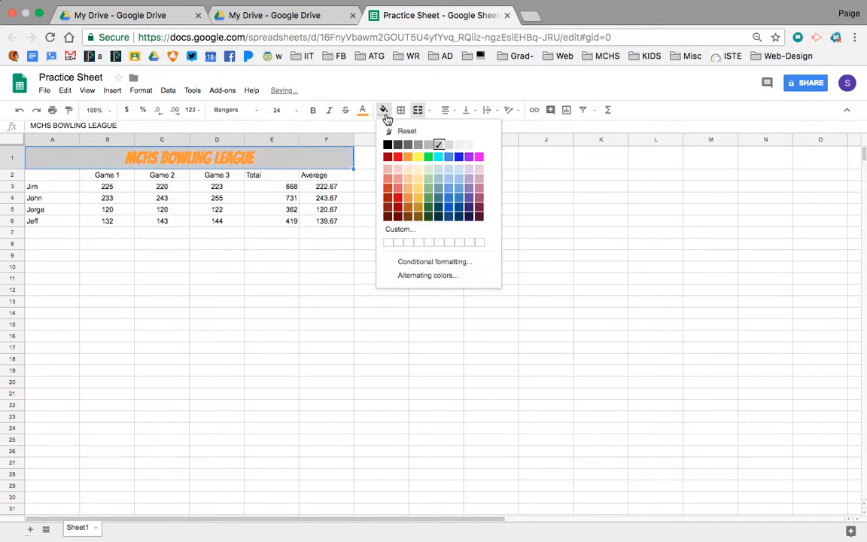
pyautogui.click(407, 146)
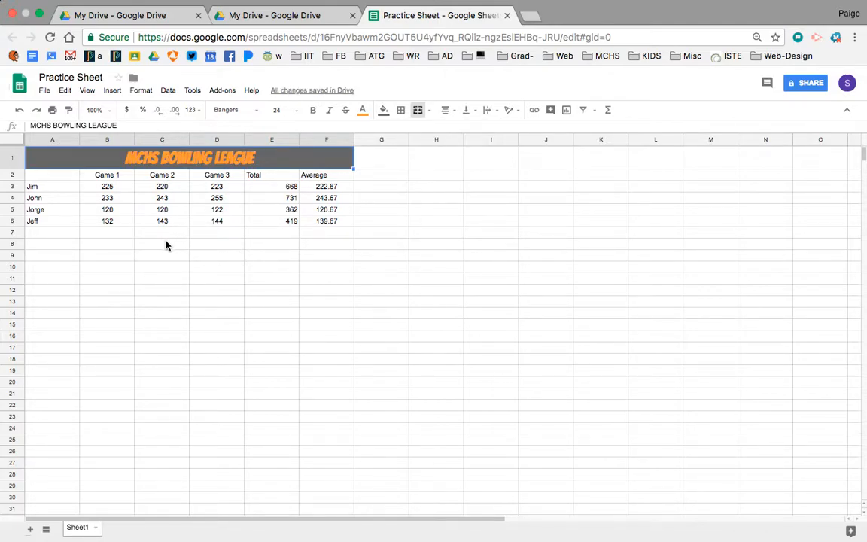
# Enter the sample formula =1+2 in cell B8.
pyautogui.click(103, 247)
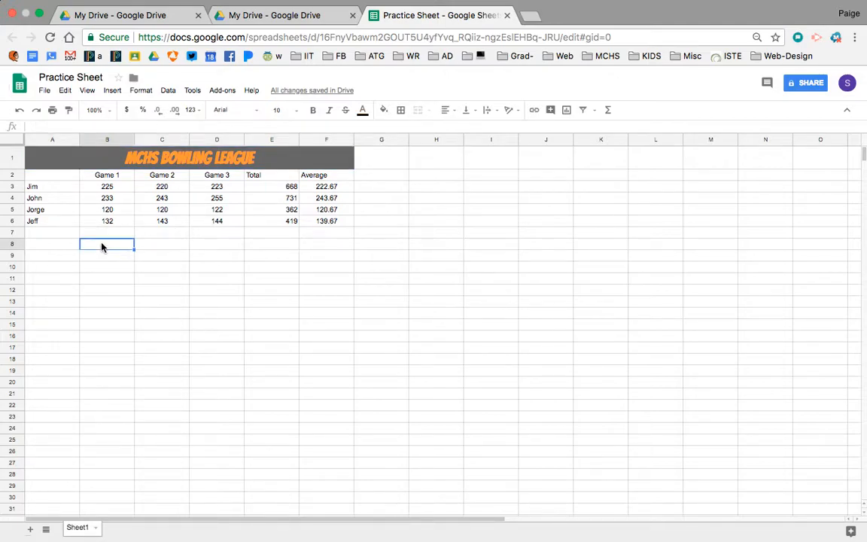
pyautogui.write('=')
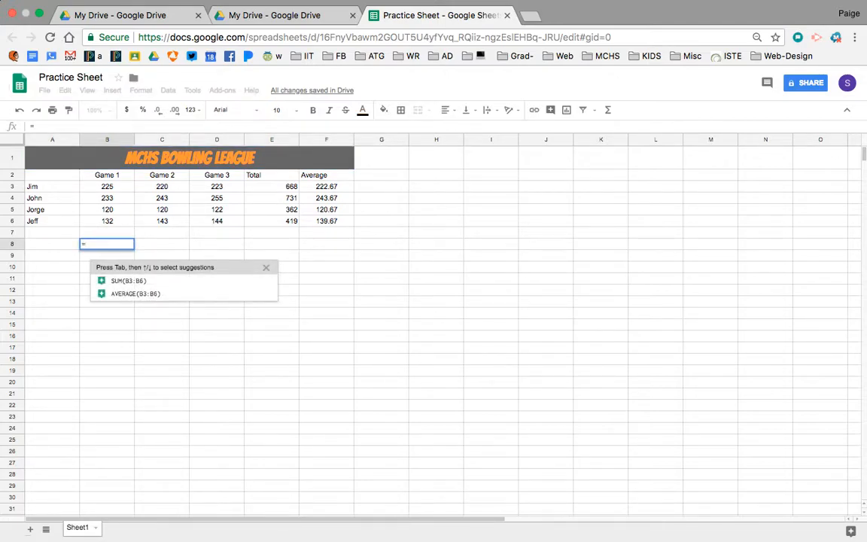
pyautogui.write('1+2')
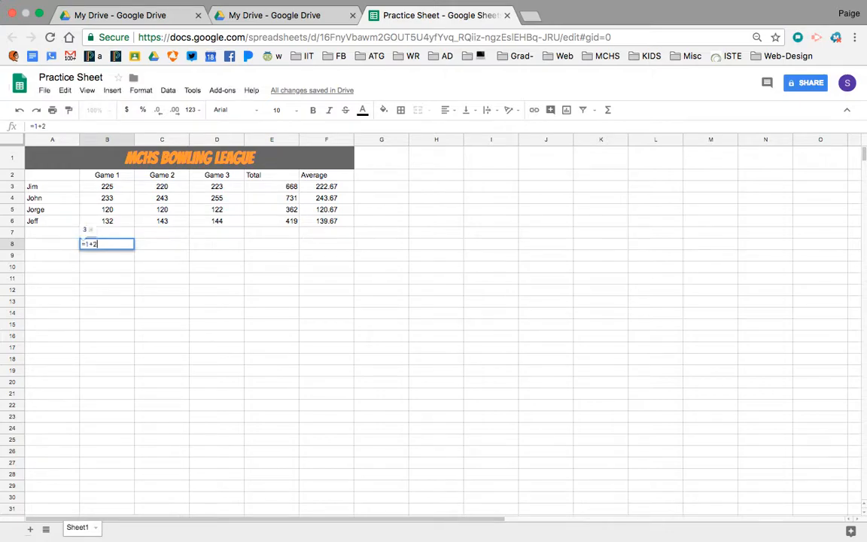
pyautogui.press('Return')
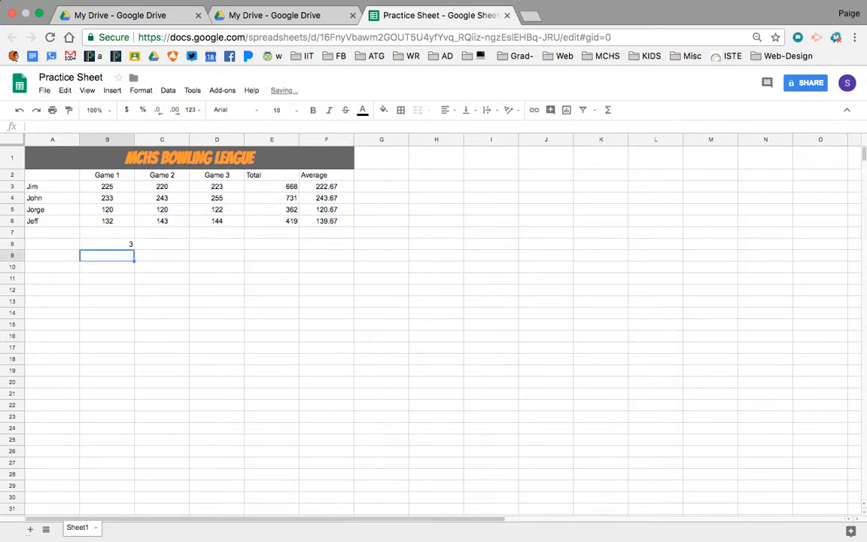
# Enter a formula in cell B9 that adds the Game 1 scores in B5 and B6.
pyautogui.write('+')
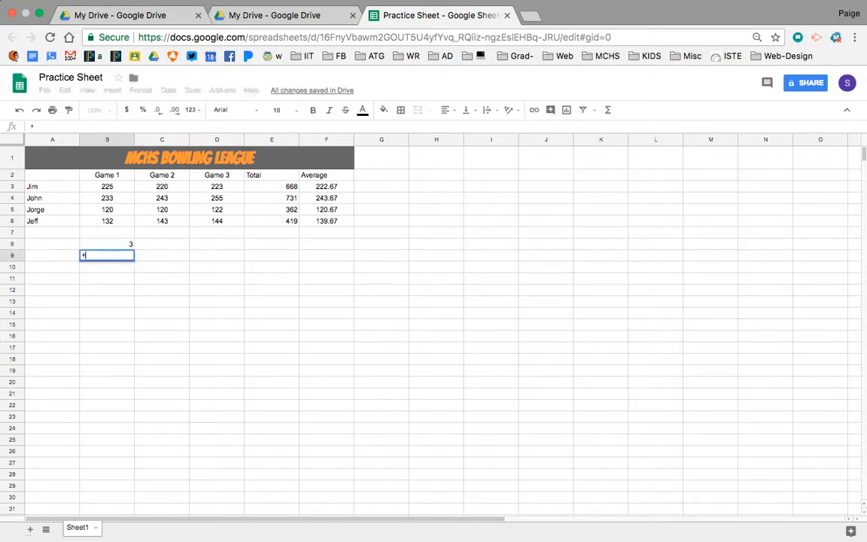
pyautogui.press('Escape')
pyautogui.write('=')
pyautogui.click(107, 212)
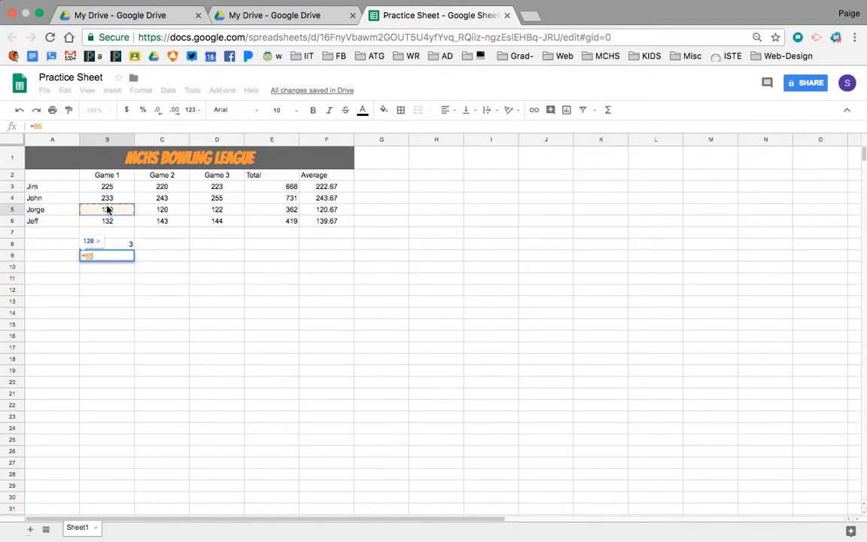
pyautogui.write('+')
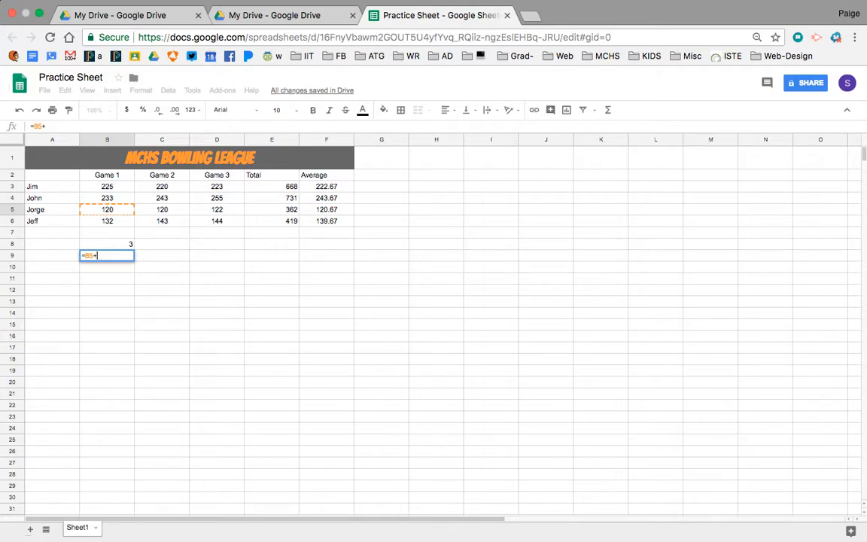
pyautogui.click(113, 221)
pyautogui.press('Return')
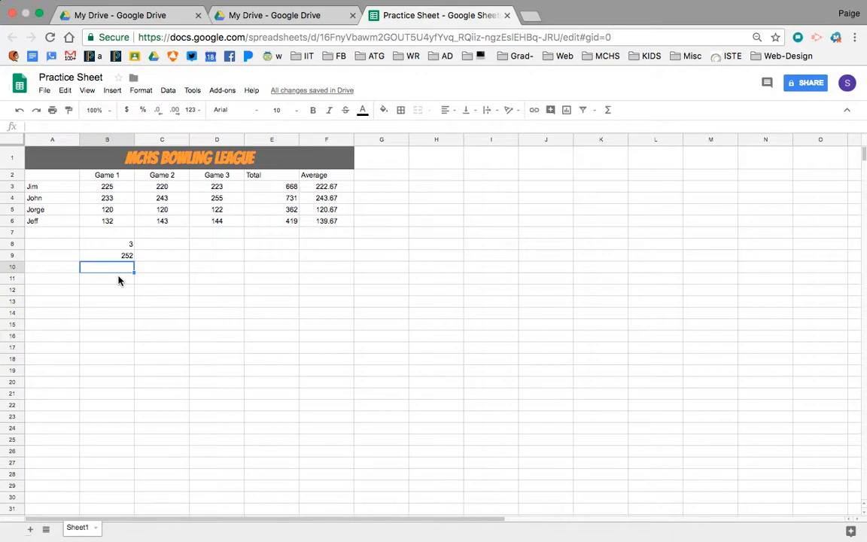
# Delete the two sample formulas in cells B8:B9.
pyautogui.press('Up')
pyautogui.press('Up')
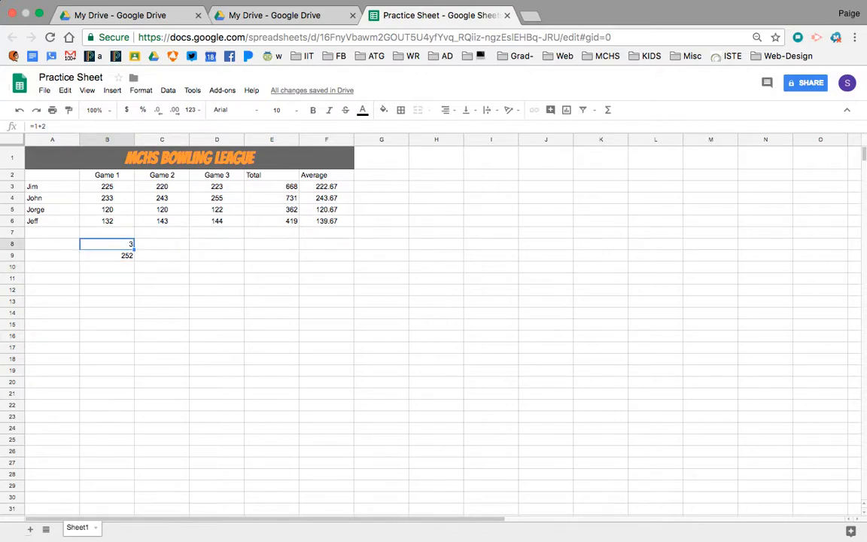
pyautogui.hotkey('shift', 'Down')
pyautogui.press('Delete')
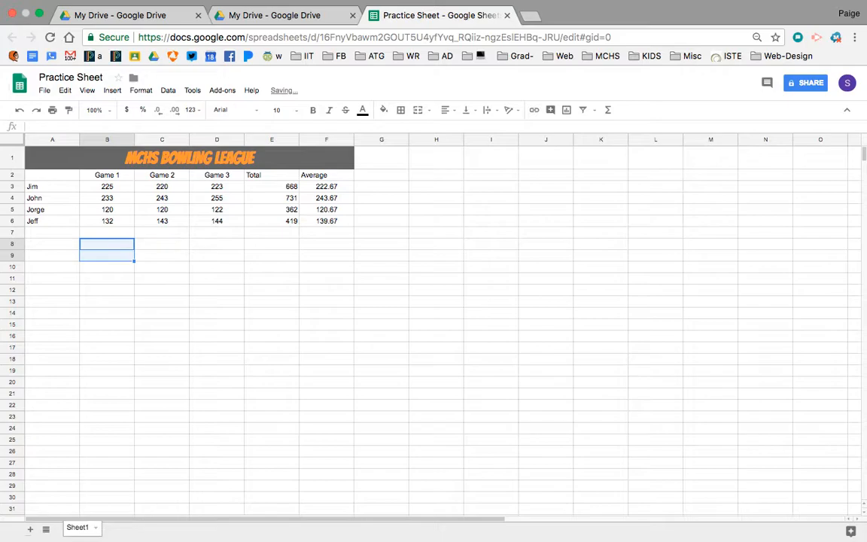